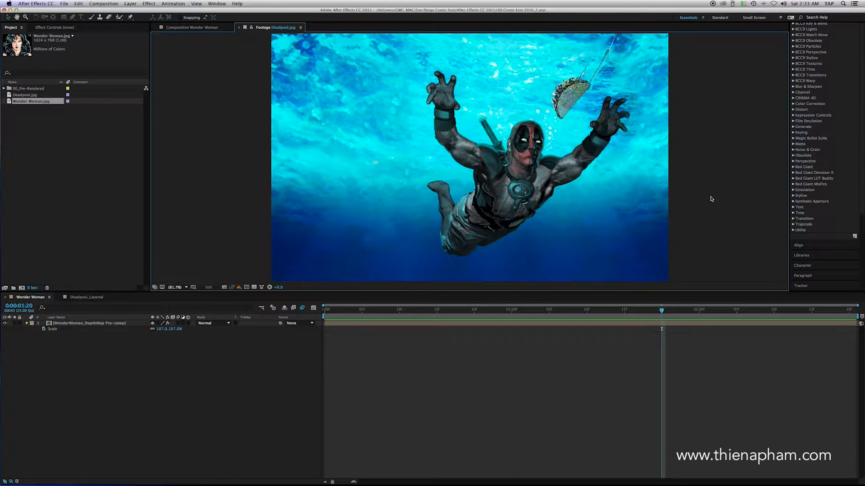
Step: Open the Deadpool_Layered composition, play back its animation and return to the first frame
click(99, 298)
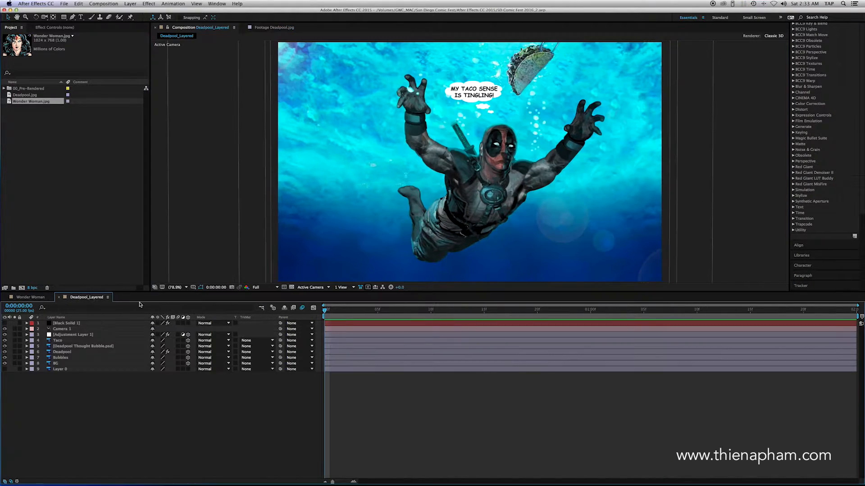
key(space)
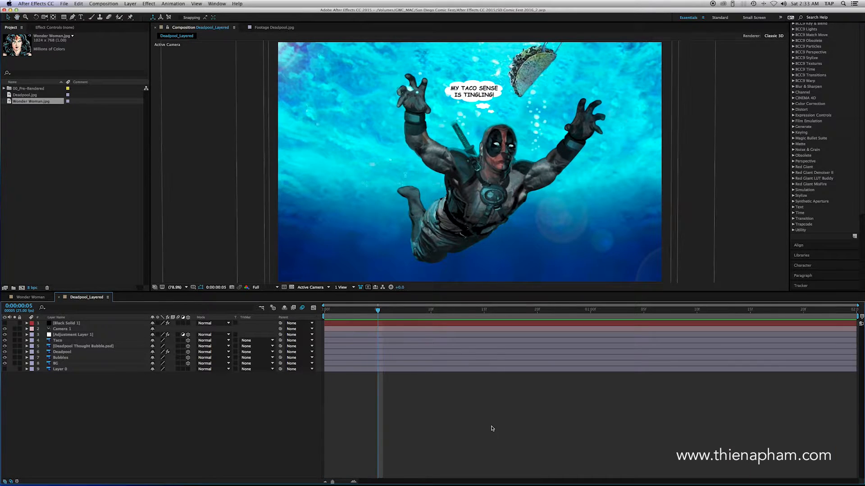
click(378, 312)
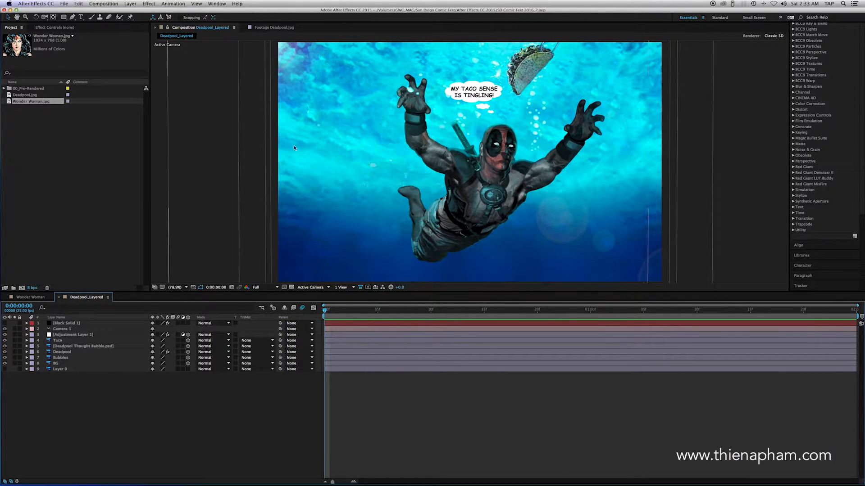
Step: Show Wonder Woman.jpg in the footage viewer in place of Deadpool.jpg
click(276, 28)
click(290, 29)
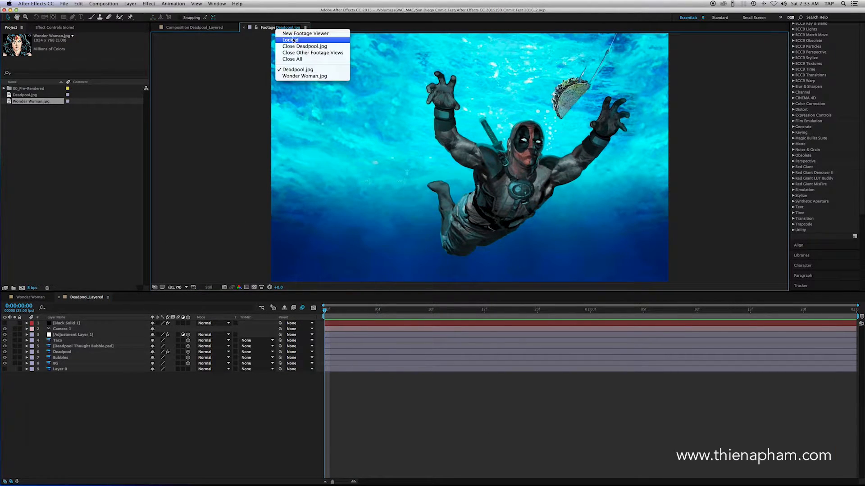
click(306, 76)
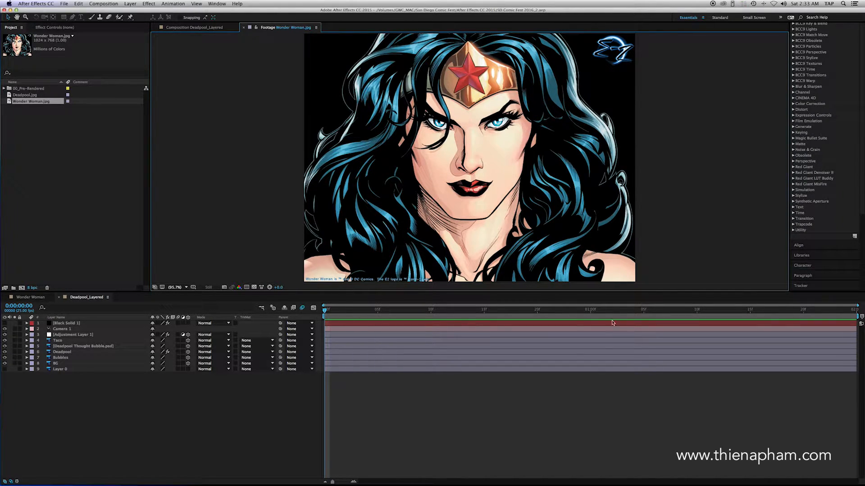
Step: Open Wonder Woman.jpg from the Comic Photos folder in Adobe Photoshop CC 2015
mouse_move(569, 485)
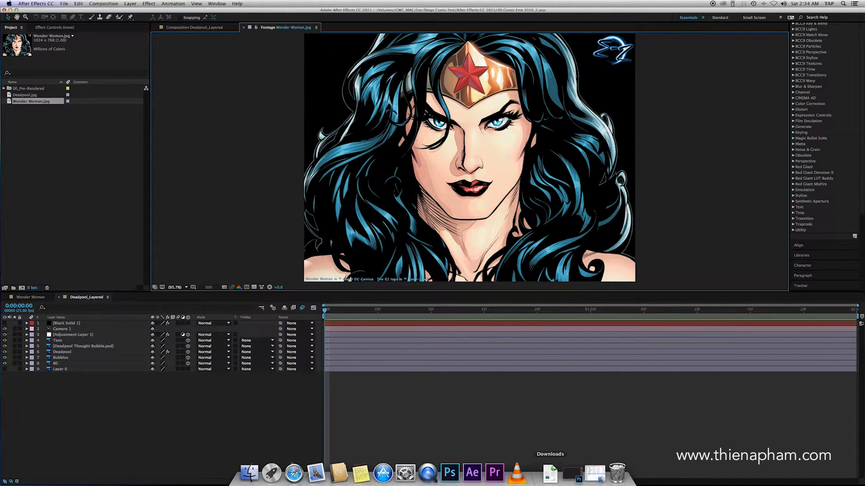
click(594, 473)
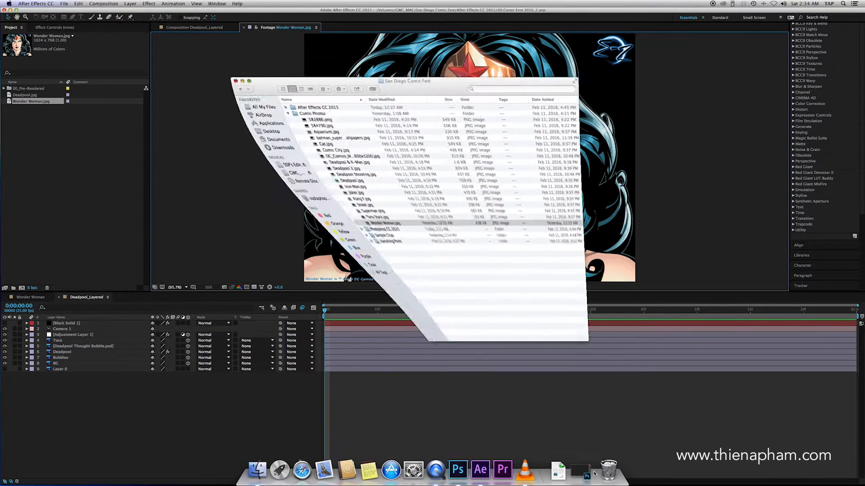
right_click(324, 203)
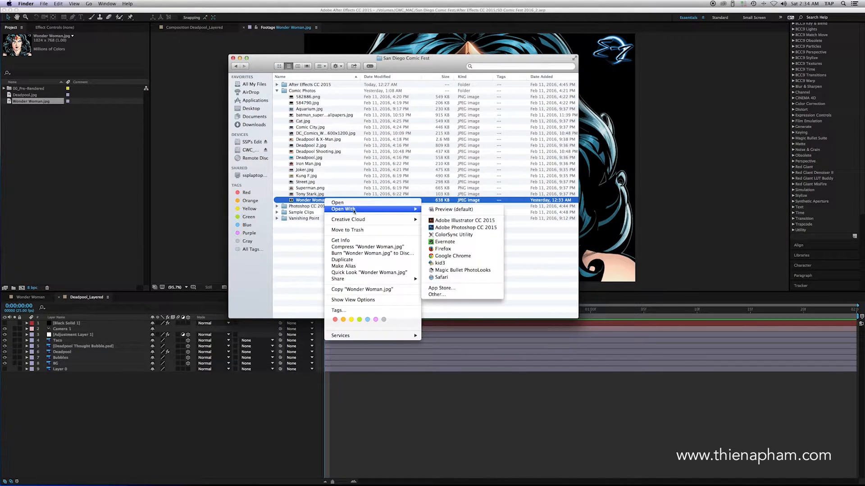
mouse_move(408, 211)
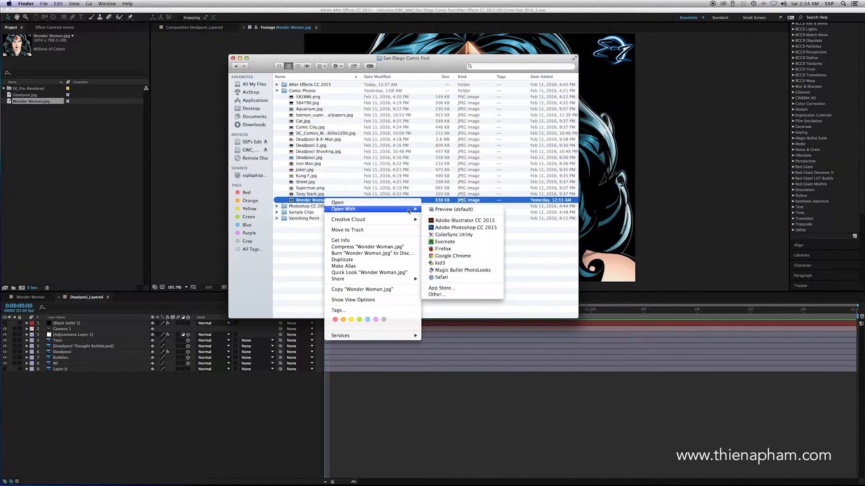
click(438, 228)
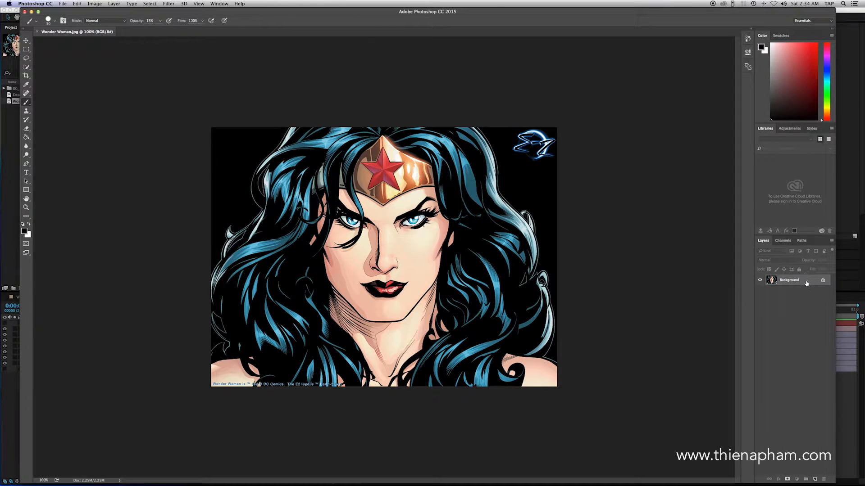
Step: Convert the background into a layer named Wonder Woman and cover it with a black-filled layer named DisMap at 75% opacity
double_click(807, 283)
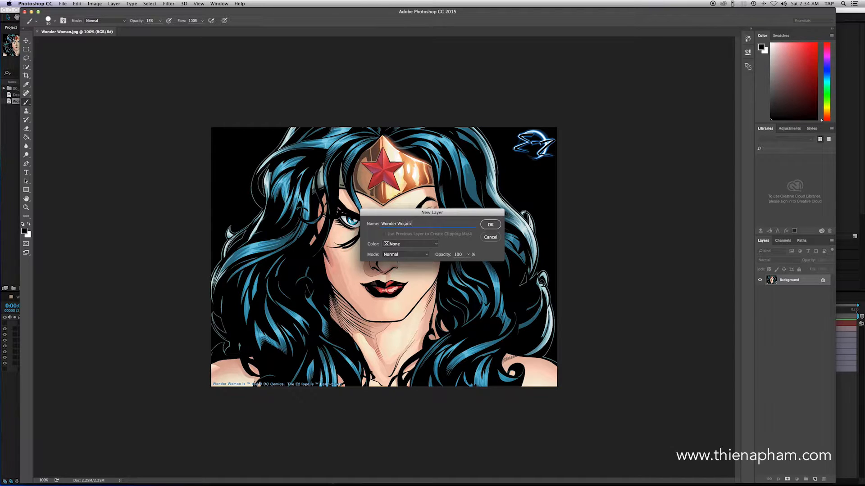
key(Return)
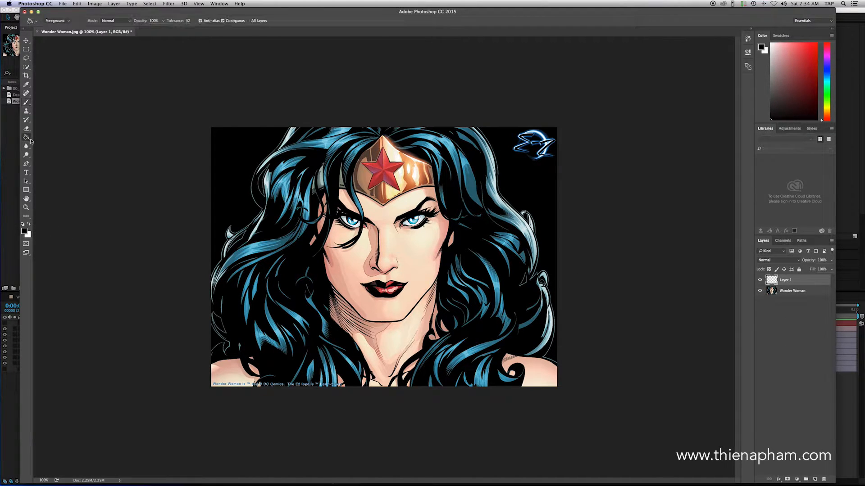
click(298, 169)
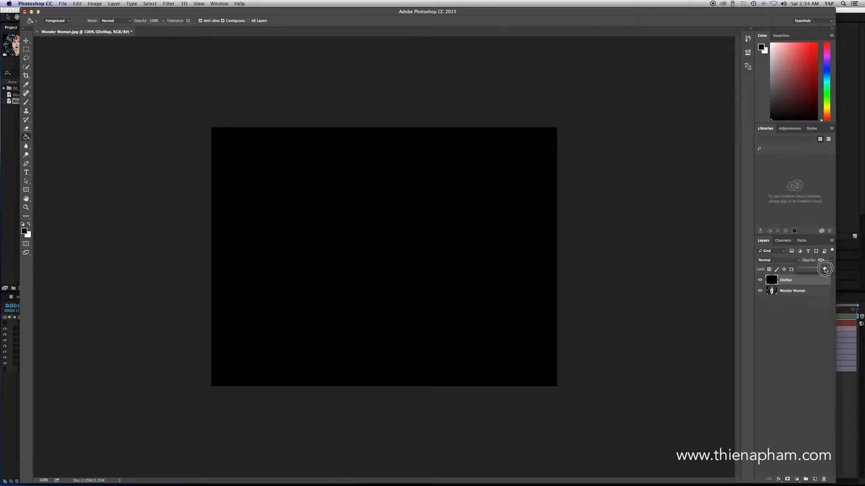
drag(825, 270, 824, 270)
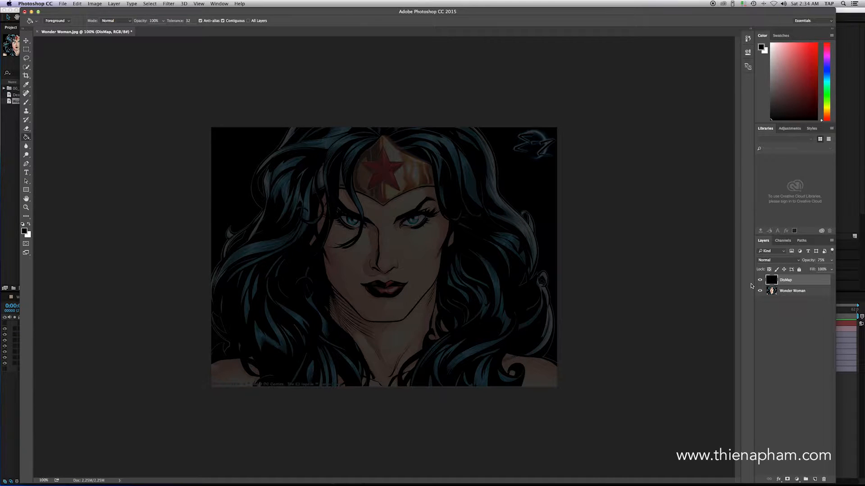
Step: Set up the Brush tool with a 100 px tip, 15% opacity and white as the painting colour
click(26, 102)
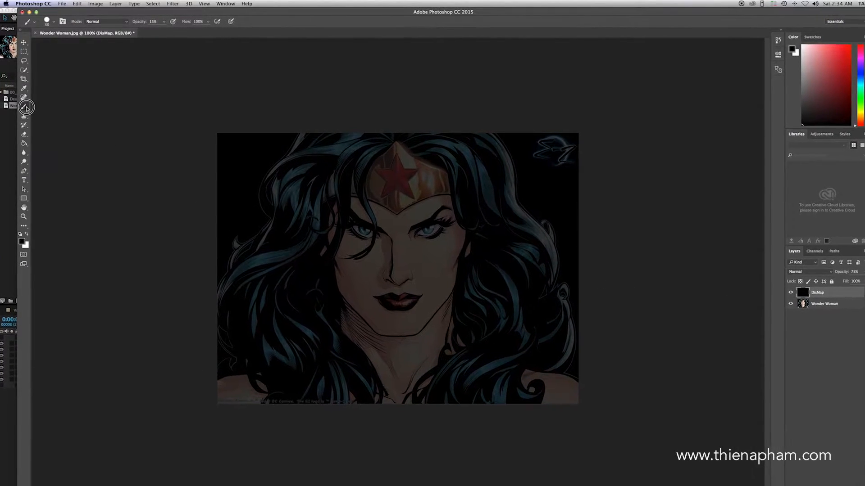
click(163, 21)
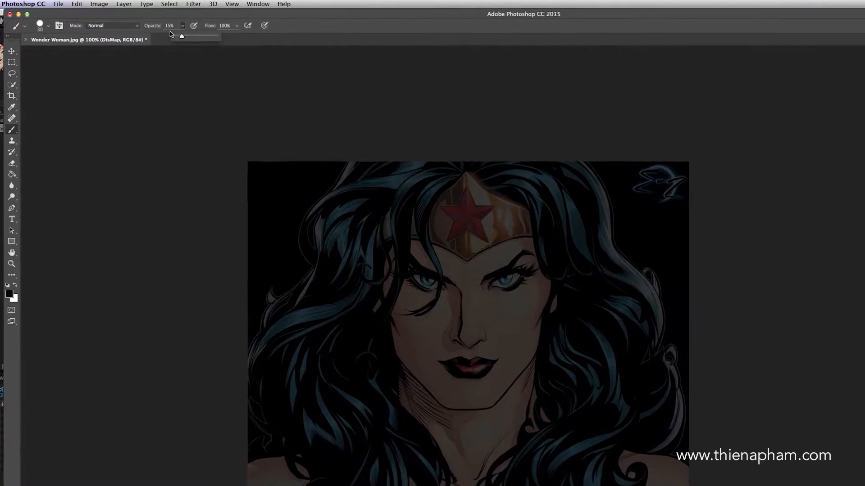
click(433, 132)
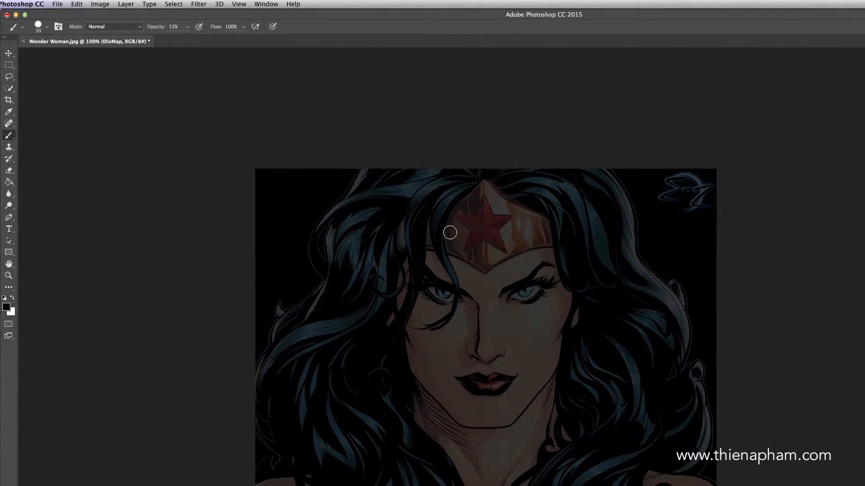
right_click(455, 244)
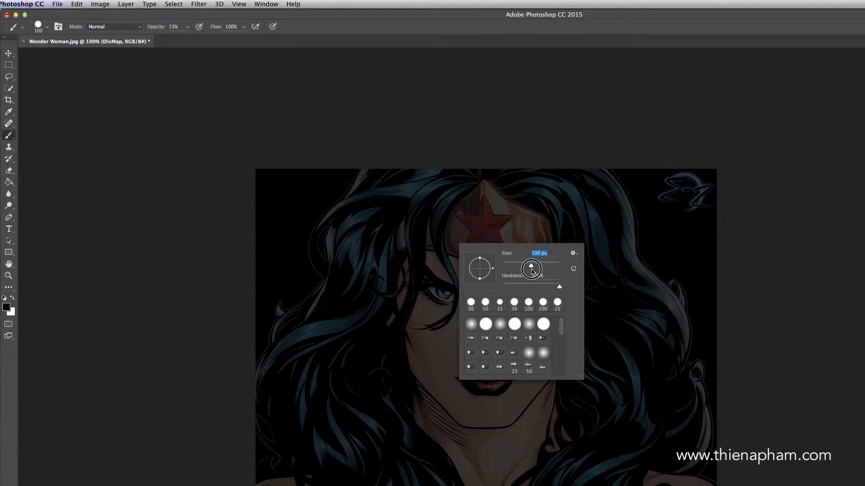
click(620, 233)
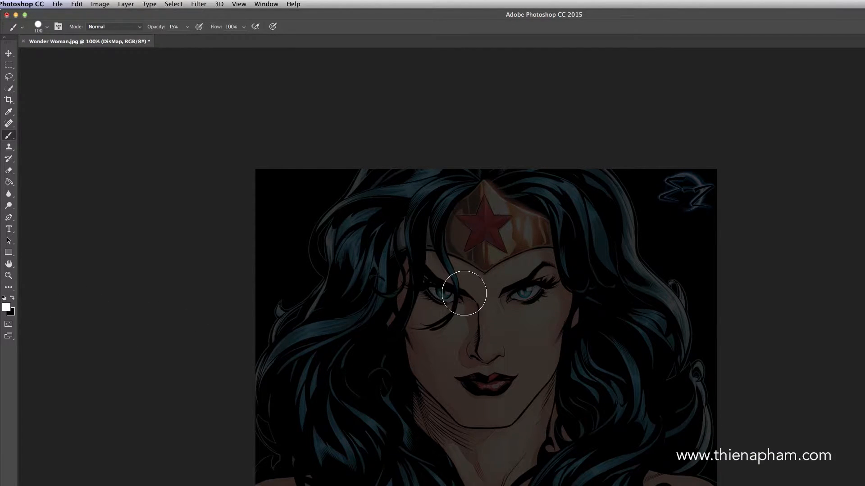
Step: Paint overlapping translucent white areas on DisMap over the whole figure, the head with inner hair, and the face
mouse_move(425, 171)
mouse_down()
mouse_move(409, 154)
mouse_move(367, 187)
mouse_move(363, 169)
mouse_move(370, 172)
mouse_move(358, 163)
mouse_move(316, 261)
mouse_move(316, 224)
mouse_move(314, 253)
mouse_up()
mouse_move(278, 195)
mouse_down()
mouse_move(282, 144)
mouse_move(319, 95)
mouse_move(301, 104)
mouse_move(290, 136)
mouse_move(286, 190)
mouse_move(229, 244)
mouse_move(224, 224)
mouse_move(213, 292)
mouse_move(224, 384)
mouse_move(290, 407)
mouse_move(399, 411)
mouse_move(370, 422)
mouse_move(408, 430)
mouse_move(630, 422)
mouse_move(645, 408)
mouse_move(655, 416)
mouse_move(634, 395)
mouse_move(566, 388)
mouse_move(606, 410)
mouse_move(580, 387)
mouse_move(511, 379)
mouse_move(316, 383)
mouse_move(293, 359)
mouse_move(293, 338)
mouse_move(274, 322)
mouse_move(190, 347)
mouse_move(204, 303)
mouse_move(243, 289)
mouse_move(220, 292)
mouse_move(269, 218)
mouse_move(334, 149)
mouse_move(341, 109)
mouse_move(313, 109)
mouse_move(481, 78)
mouse_move(481, 86)
mouse_move(358, 147)
mouse_move(325, 190)
mouse_move(304, 272)
mouse_move(354, 254)
mouse_move(374, 263)
mouse_move(316, 235)
mouse_move(299, 263)
mouse_move(273, 393)
mouse_move(293, 398)
mouse_move(450, 355)
mouse_move(552, 355)
mouse_move(558, 400)
mouse_move(607, 398)
mouse_move(625, 343)
mouse_move(624, 296)
mouse_move(531, 81)
mouse_move(524, 80)
mouse_move(558, 158)
mouse_move(608, 219)
mouse_move(620, 380)
mouse_move(629, 389)
mouse_move(606, 218)
mouse_move(518, 91)
mouse_move(561, 190)
mouse_move(589, 401)
mouse_move(440, 378)
mouse_move(424, 346)
mouse_move(517, 329)
mouse_move(507, 101)
mouse_move(547, 303)
mouse_move(541, 332)
mouse_move(455, 149)
mouse_move(413, 85)
mouse_move(449, 301)
mouse_move(432, 332)
mouse_move(433, 255)
mouse_move(550, 334)
mouse_move(580, 428)
mouse_move(424, 247)
mouse_move(414, 66)
mouse_move(536, 222)
mouse_move(471, 438)
mouse_move(560, 367)
mouse_move(503, 107)
mouse_move(477, 62)
mouse_up()
mouse_move(423, 84)
mouse_down()
mouse_move(358, 131)
mouse_move(375, 117)
mouse_move(335, 227)
mouse_move(340, 285)
mouse_move(402, 433)
mouse_move(363, 328)
mouse_move(347, 237)
mouse_move(348, 152)
mouse_move(393, 70)
mouse_move(348, 224)
mouse_move(375, 88)
mouse_move(326, 241)
mouse_move(360, 95)
mouse_move(339, 278)
mouse_move(377, 373)
mouse_move(406, 406)
mouse_move(347, 320)
mouse_move(317, 208)
mouse_move(341, 115)
mouse_move(367, 79)
mouse_move(330, 215)
mouse_move(343, 331)
mouse_move(376, 409)
mouse_move(429, 412)
mouse_move(501, 394)
mouse_move(429, 405)
mouse_move(403, 398)
mouse_move(426, 285)
mouse_move(362, 248)
mouse_move(379, 194)
mouse_move(424, 145)
mouse_move(384, 129)
mouse_move(410, 101)
mouse_move(453, 95)
mouse_move(508, 136)
mouse_move(531, 206)
mouse_move(514, 300)
mouse_move(455, 441)
mouse_move(510, 375)
mouse_move(541, 283)
mouse_move(521, 179)
mouse_move(458, 85)
mouse_move(521, 137)
mouse_move(544, 206)
mouse_move(494, 423)
mouse_move(516, 337)
mouse_move(496, 191)
mouse_move(467, 402)
mouse_move(507, 223)
mouse_move(497, 327)
mouse_move(452, 204)
mouse_move(444, 300)
mouse_move(464, 168)
mouse_move(474, 242)
mouse_move(479, 128)
mouse_move(451, 180)
mouse_move(432, 115)
mouse_move(446, 228)
mouse_move(425, 160)
mouse_move(445, 347)
mouse_move(498, 399)
mouse_move(410, 406)
mouse_move(337, 343)
mouse_move(314, 178)
mouse_move(418, 86)
mouse_move(482, 81)
mouse_move(521, 131)
mouse_move(390, 91)
mouse_move(327, 168)
mouse_move(319, 272)
mouse_move(338, 360)
mouse_move(386, 412)
mouse_move(338, 363)
mouse_move(329, 250)
mouse_move(332, 359)
mouse_move(414, 394)
mouse_up()
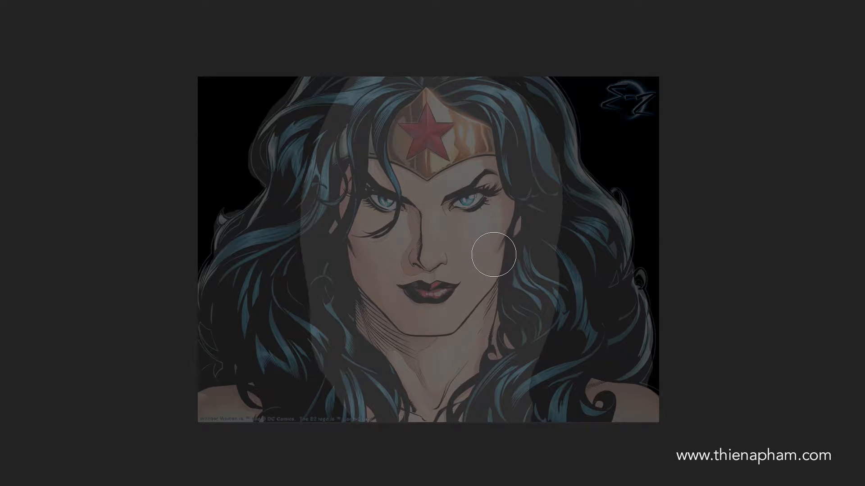
mouse_move(419, 323)
mouse_down()
mouse_move(347, 239)
mouse_move(345, 169)
mouse_move(341, 238)
mouse_move(349, 266)
mouse_move(394, 316)
mouse_move(428, 329)
mouse_move(464, 312)
mouse_move(489, 276)
mouse_move(510, 166)
mouse_move(486, 282)
mouse_move(467, 311)
mouse_move(441, 326)
mouse_move(408, 323)
mouse_move(383, 302)
mouse_move(333, 173)
mouse_up()
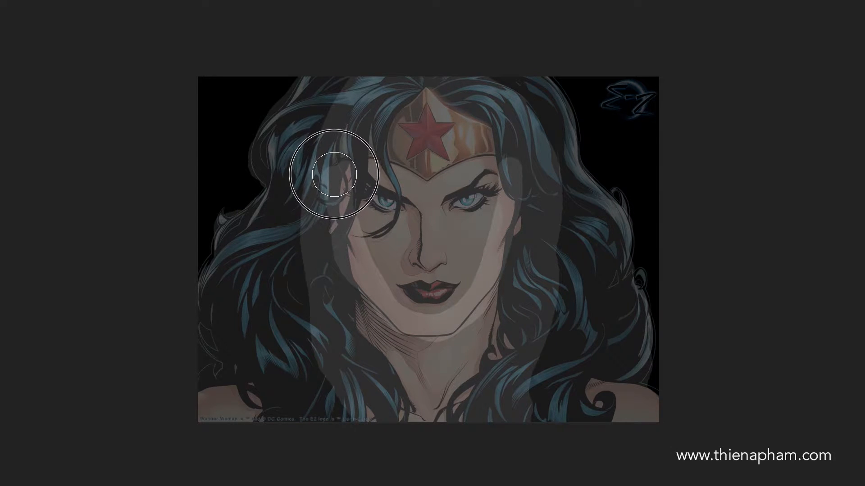
Step: Reduce the brush size and lighten the cheeks, lips and nose on the DisMap layer
right_click(462, 278)
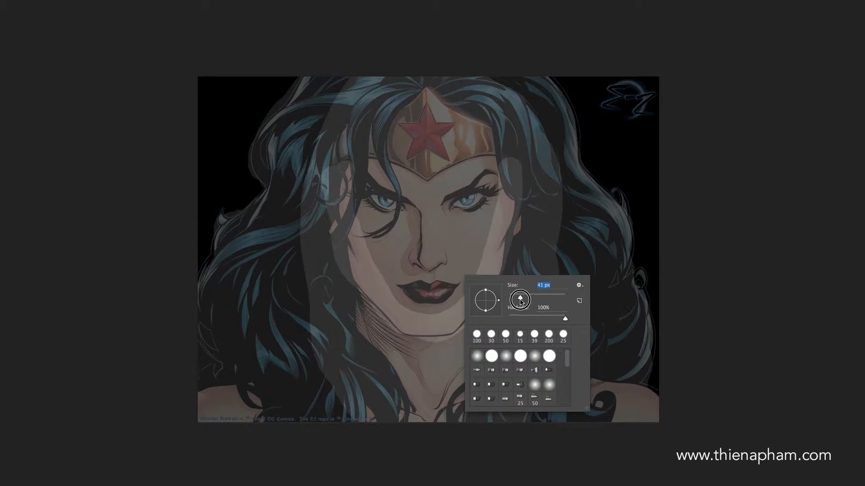
click(517, 233)
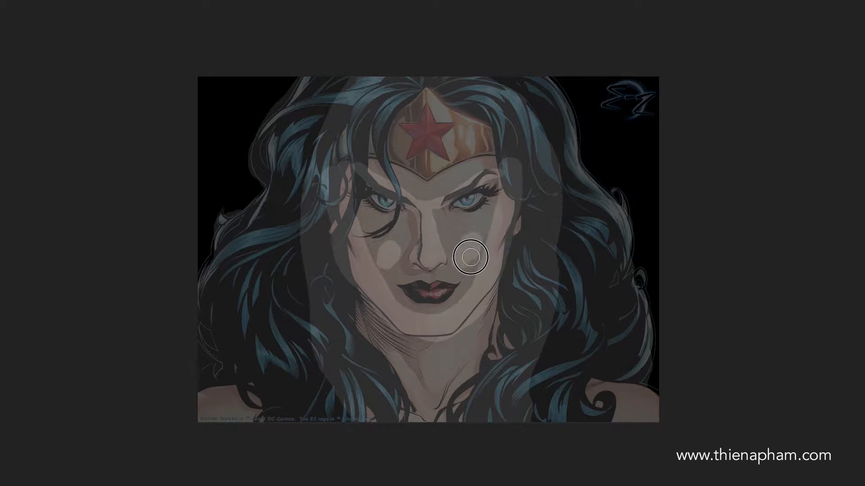
mouse_move(390, 253)
mouse_down()
mouse_move(384, 259)
mouse_move(395, 254)
mouse_move(385, 247)
mouse_up()
drag(465, 242, 458, 267)
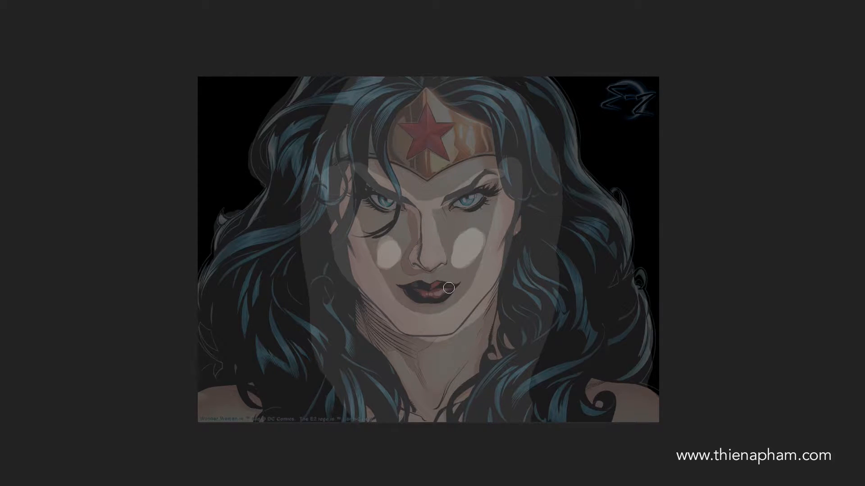
mouse_move(457, 285)
mouse_down()
mouse_move(401, 292)
mouse_move(432, 302)
mouse_move(455, 287)
mouse_move(429, 300)
mouse_move(408, 290)
mouse_move(456, 286)
mouse_move(426, 301)
mouse_move(439, 301)
mouse_up()
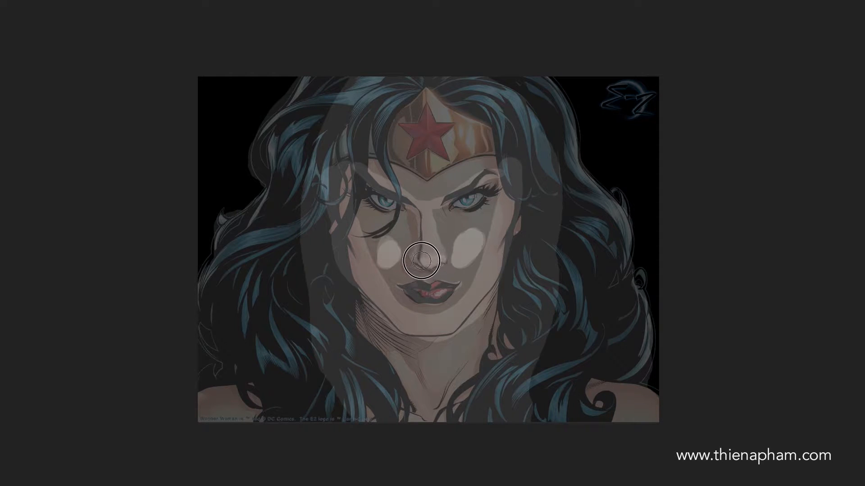
mouse_move(415, 255)
mouse_down()
mouse_move(422, 220)
mouse_move(422, 255)
mouse_move(427, 248)
mouse_move(431, 258)
mouse_move(424, 212)
mouse_move(434, 259)
mouse_move(443, 256)
mouse_move(421, 254)
mouse_move(443, 255)
mouse_move(429, 265)
mouse_move(418, 258)
mouse_move(434, 256)
mouse_move(420, 213)
mouse_move(428, 204)
mouse_move(428, 261)
mouse_up()
Step: Lighten the hair strands framing the forehead and face with white, and darken both eyes with black
mouse_move(363, 236)
mouse_down()
mouse_move(382, 231)
mouse_move(389, 217)
mouse_move(387, 148)
mouse_move(393, 111)
mouse_move(407, 96)
mouse_move(383, 131)
mouse_move(397, 198)
mouse_move(390, 225)
mouse_move(373, 235)
mouse_move(342, 231)
mouse_move(362, 122)
mouse_move(399, 97)
mouse_move(384, 97)
mouse_move(360, 137)
mouse_move(373, 104)
mouse_move(402, 92)
mouse_move(362, 119)
mouse_move(341, 261)
mouse_move(319, 198)
mouse_move(346, 181)
mouse_move(340, 148)
mouse_move(361, 120)
mouse_up()
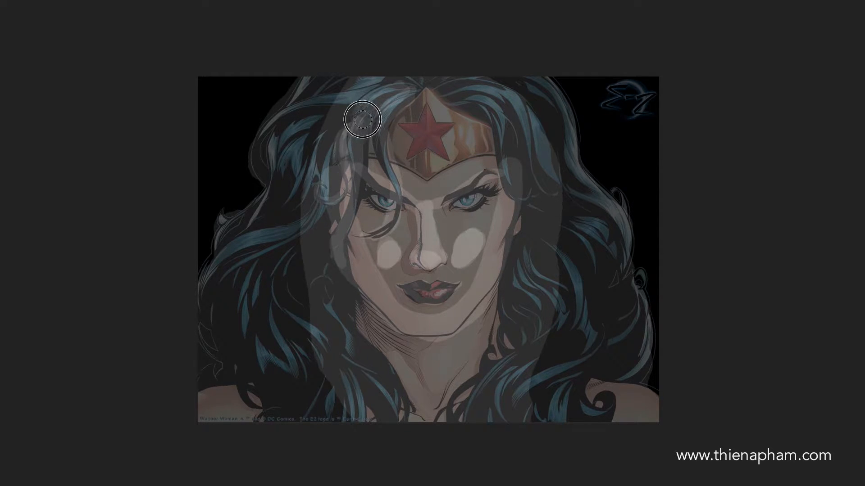
mouse_move(444, 96)
mouse_down()
mouse_move(471, 109)
mouse_move(488, 131)
mouse_move(496, 169)
mouse_move(519, 194)
mouse_move(531, 188)
mouse_move(516, 192)
mouse_move(468, 102)
mouse_up()
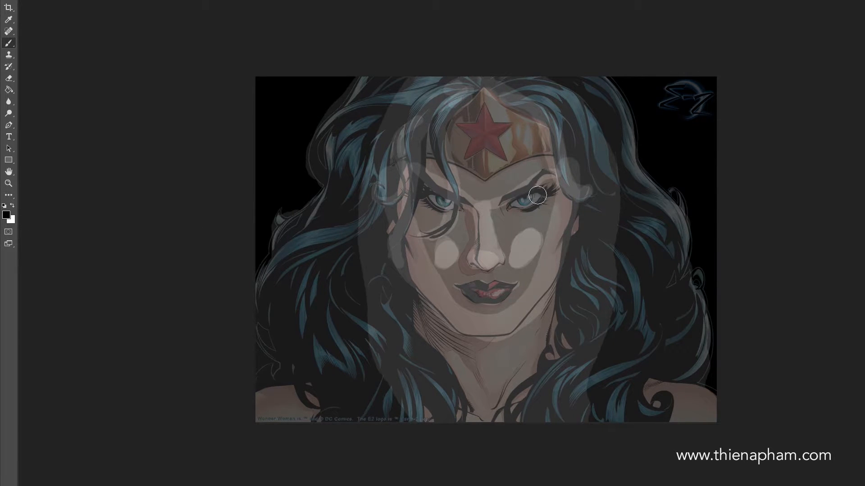
mouse_move(516, 204)
mouse_down()
mouse_move(544, 192)
mouse_move(526, 202)
mouse_up()
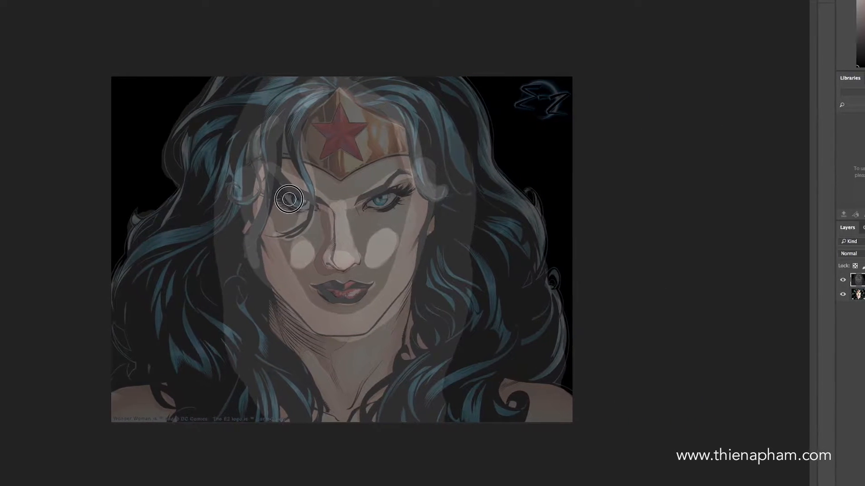
drag(289, 199, 323, 208)
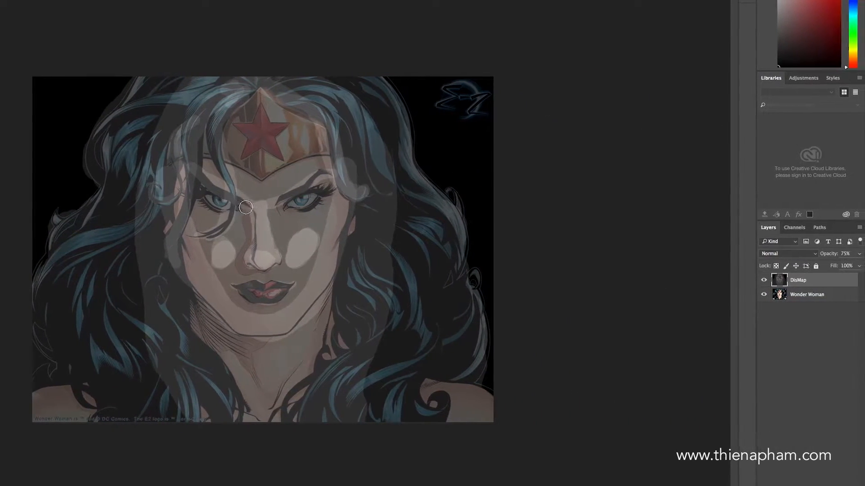
Step: Raise the DisMap layer to full opacity so it completely covers the picture
click(859, 254)
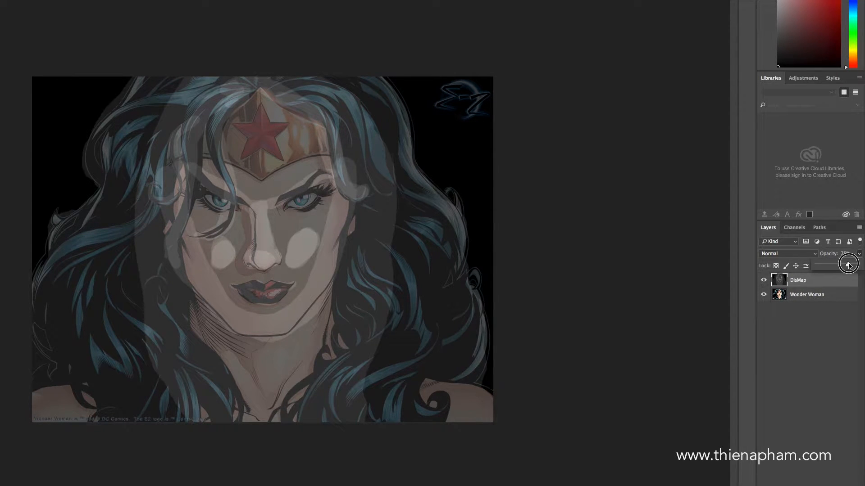
drag(848, 265, 860, 269)
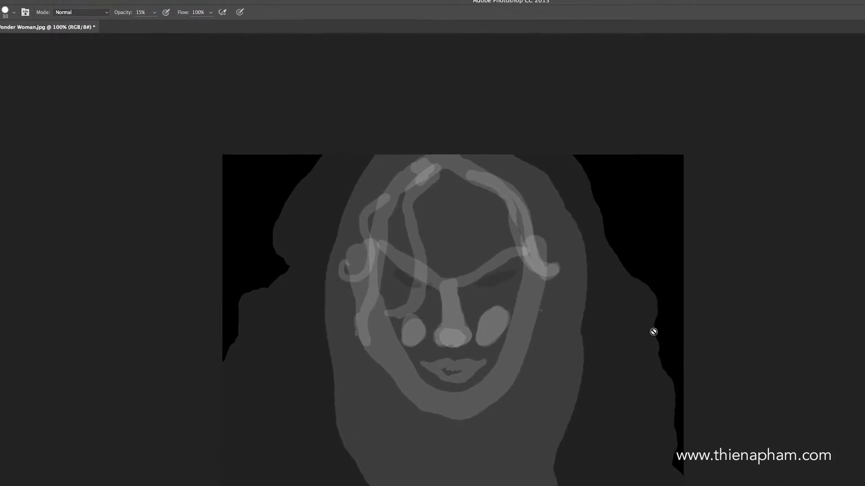
Step: Save the layered document as Wonder Woman 2016.psd in the Photoshop CC 2015 folder, replacing the existing file
click(60, 4)
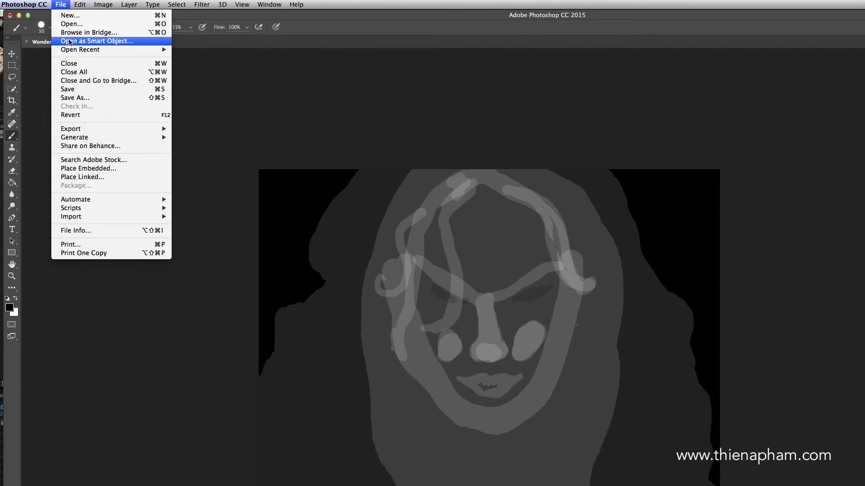
mouse_move(87, 131)
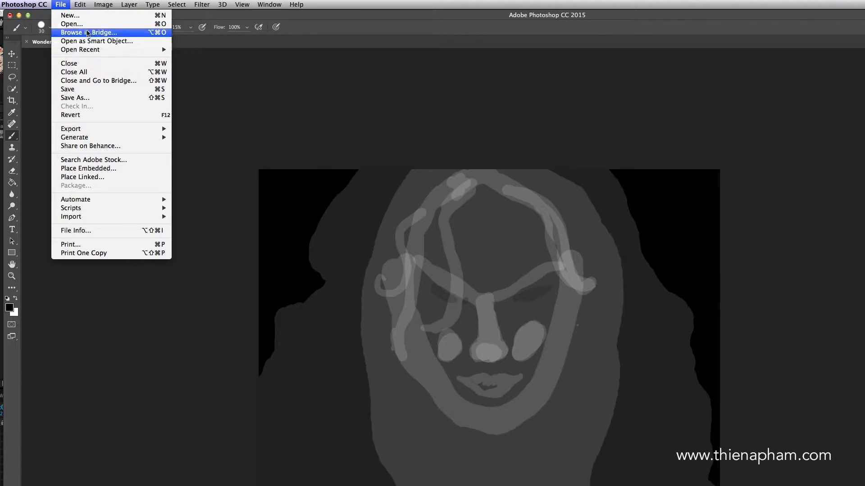
click(90, 89)
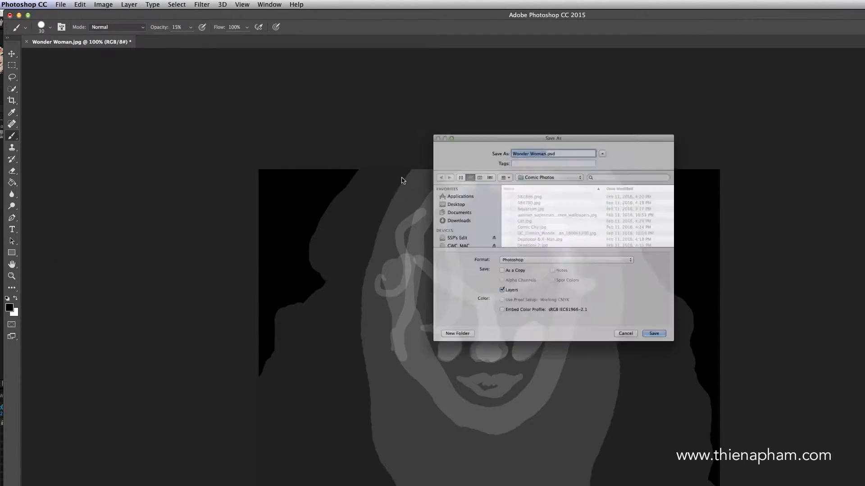
click(550, 157)
click(549, 168)
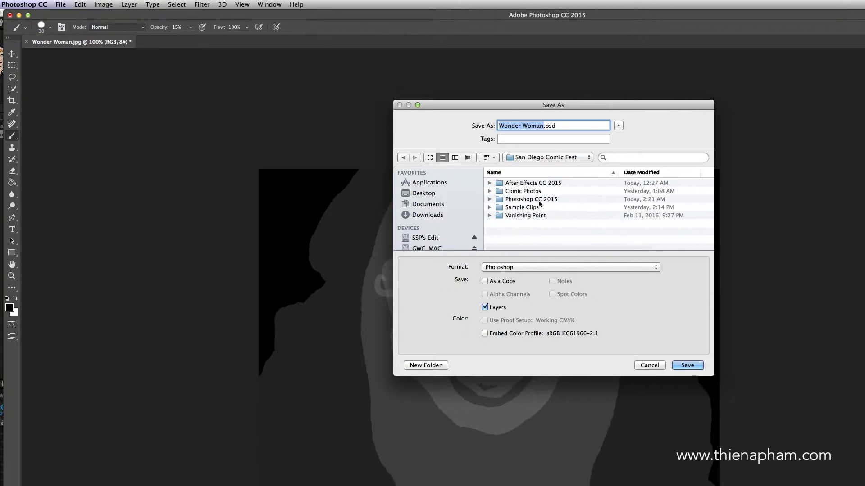
double_click(522, 197)
click(544, 129)
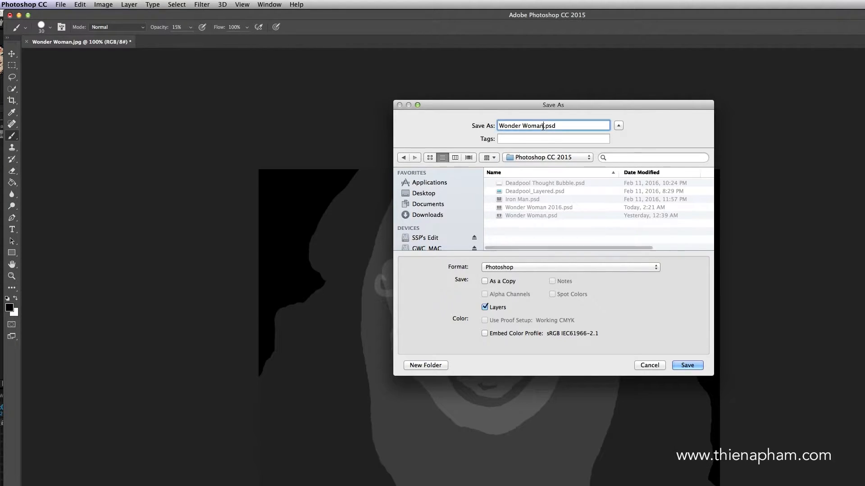
text(2016)
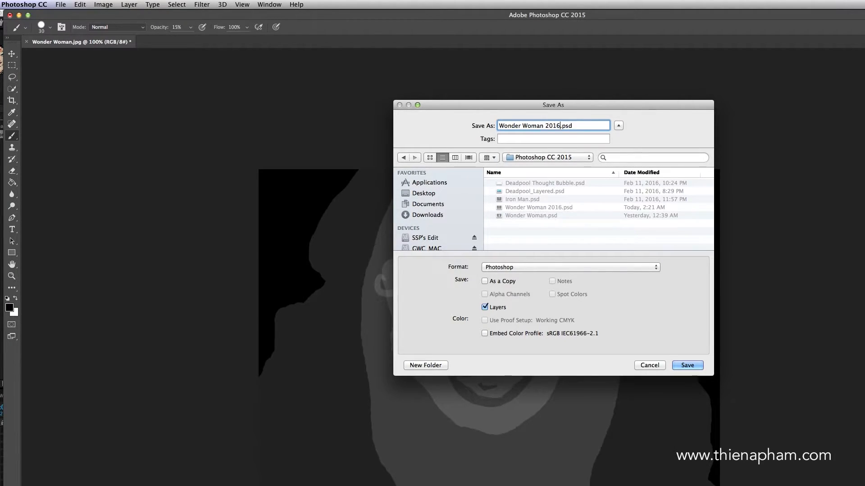
click(691, 366)
click(581, 163)
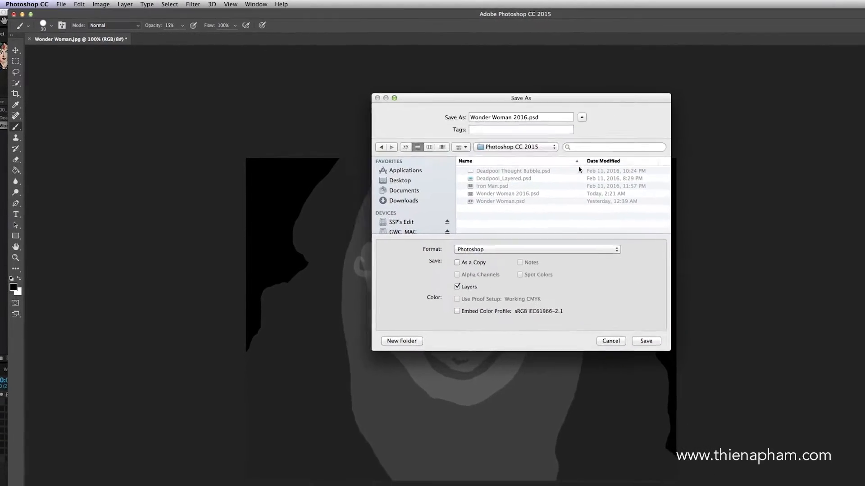
key(Return)
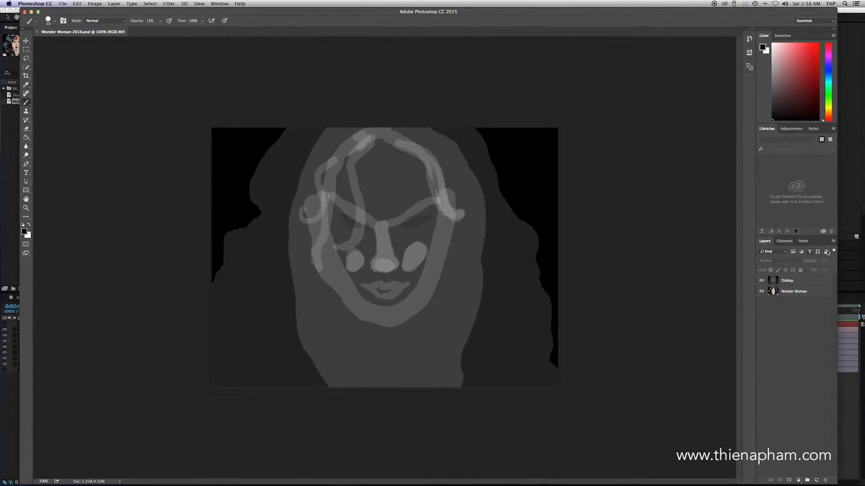
Step: Switch to After Effects and import Wonder Woman 2016.psd as a Composition with editable layer styles
click(847, 218)
click(52, 131)
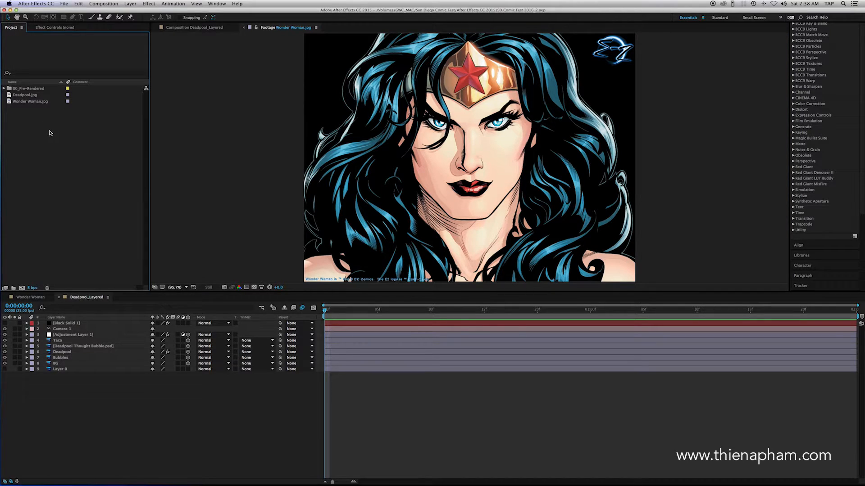
right_click(51, 132)
mouse_move(119, 162)
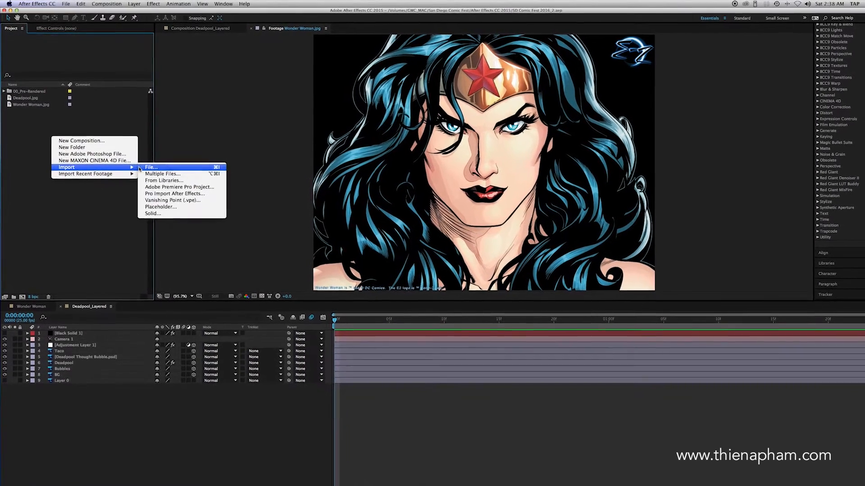
click(171, 162)
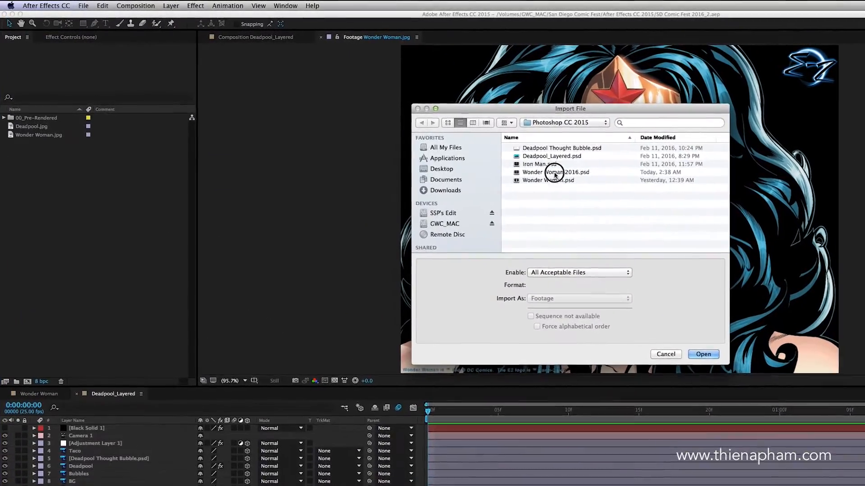
click(518, 159)
click(525, 276)
click(571, 309)
click(716, 358)
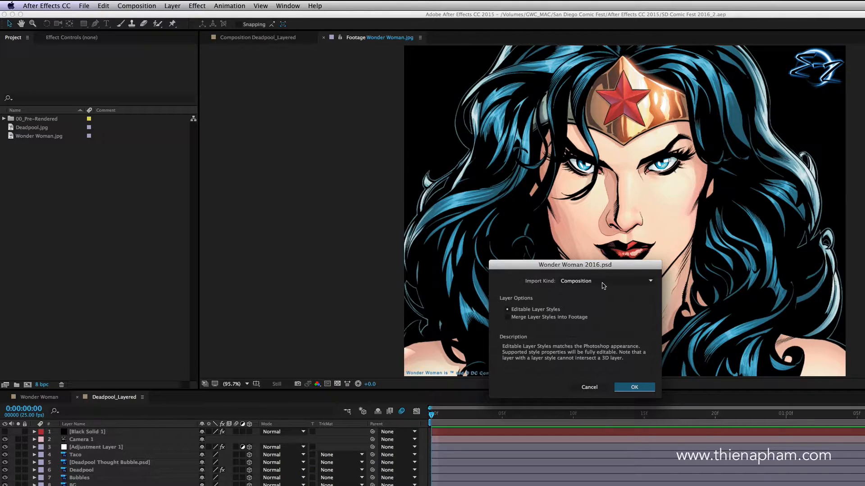
click(628, 388)
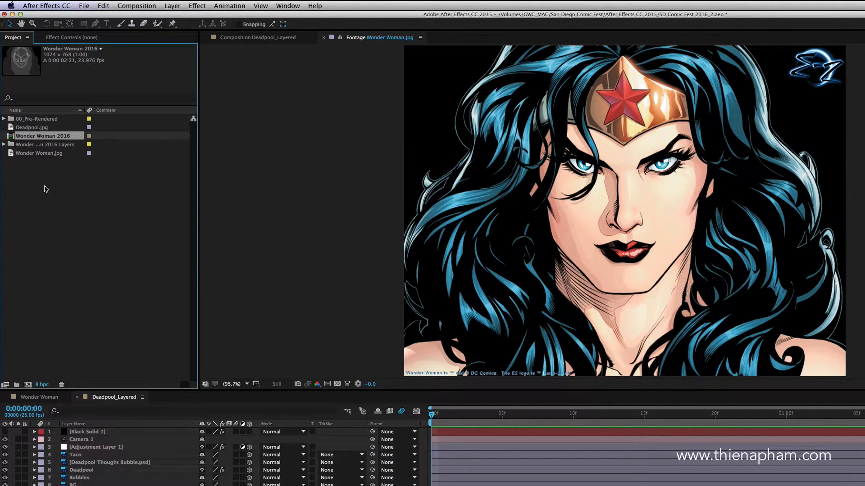
Step: Open the Wonder Woman 2016 composition and toggle the DisMap and Wonder Woman layers off and on to check them
double_click(12, 136)
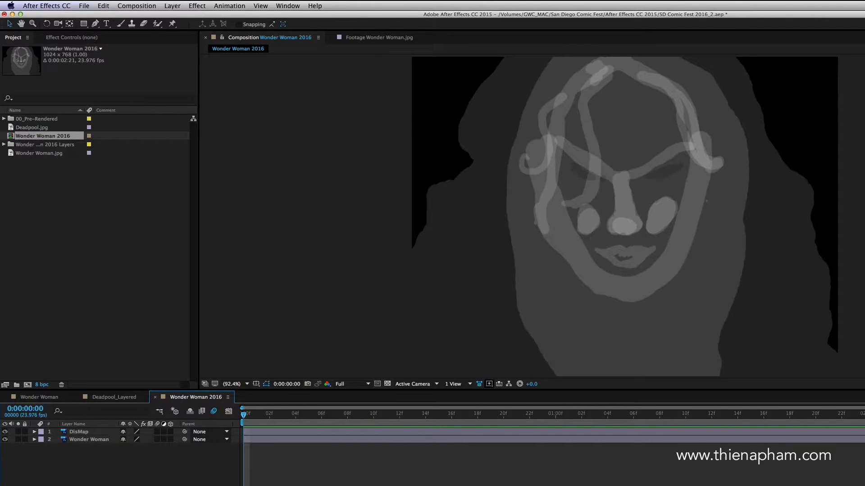
click(4, 432)
click(5, 440)
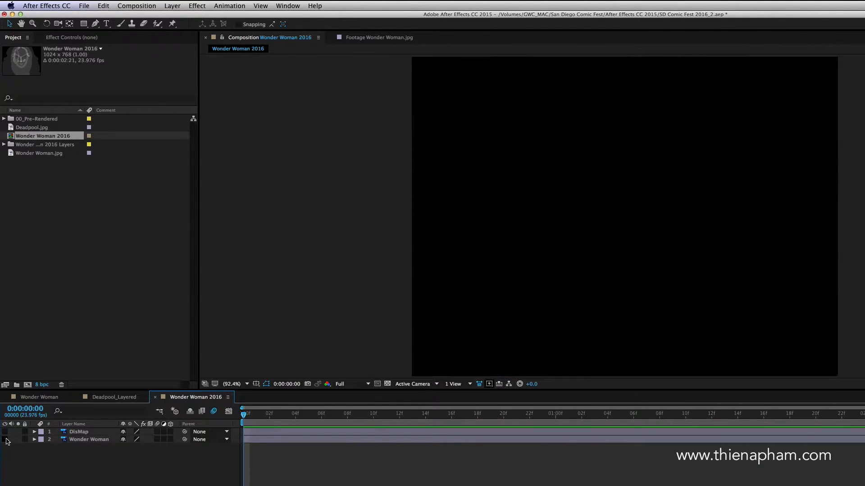
click(5, 440)
click(5, 432)
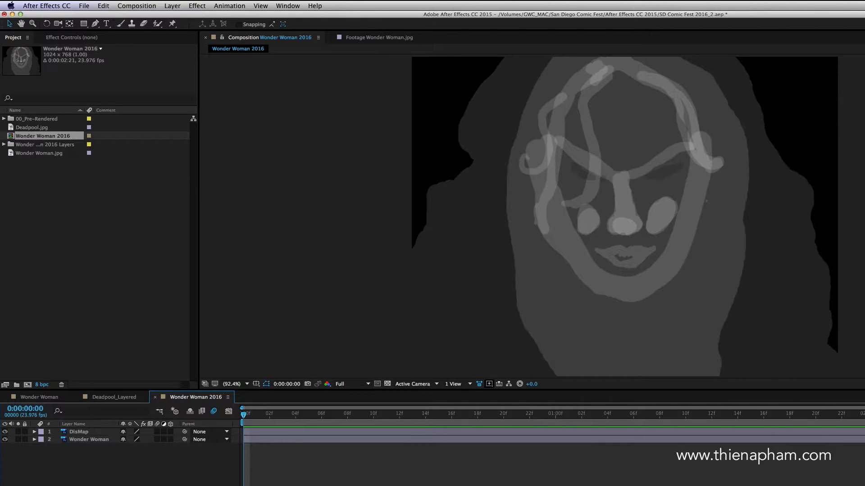
Step: Apply Fast Blur to the DisMap layer with Blurriness 10 and Repeat Edge Pixels enabled
click(79, 433)
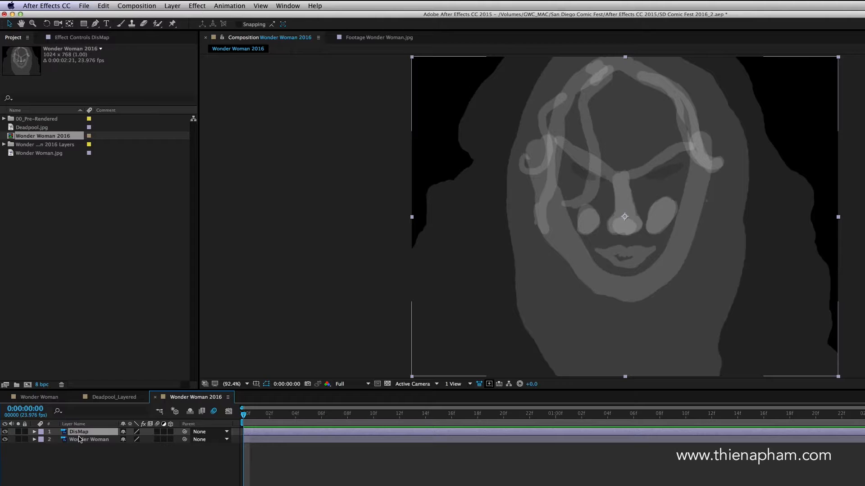
click(197, 5)
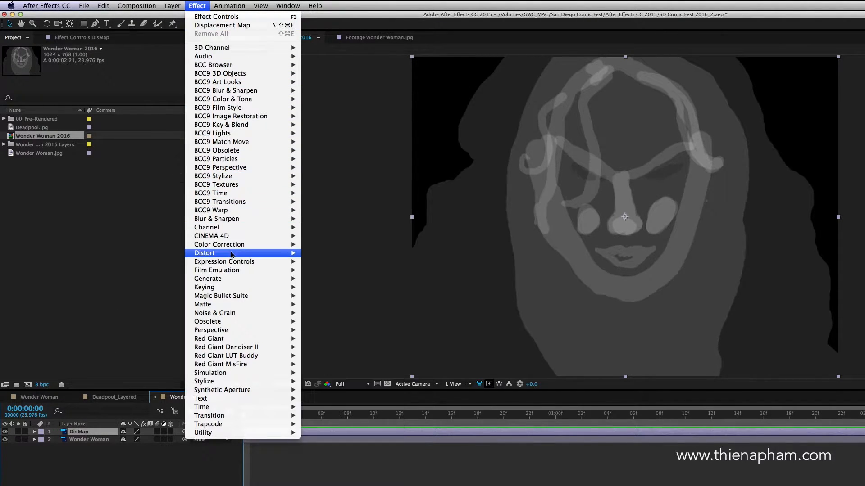
mouse_move(281, 220)
click(340, 304)
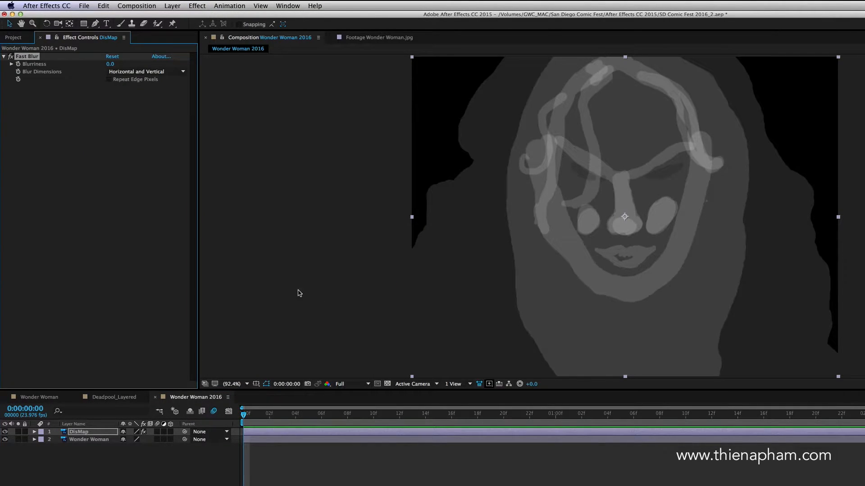
click(111, 64)
key(Return)
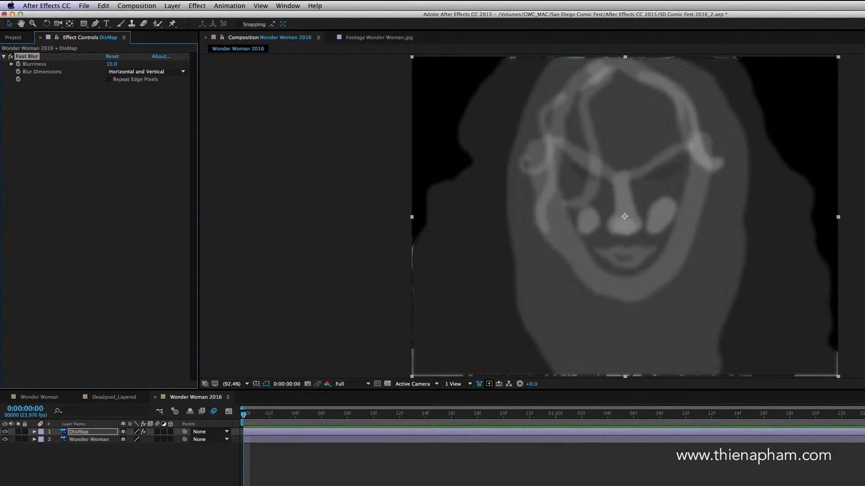
click(109, 80)
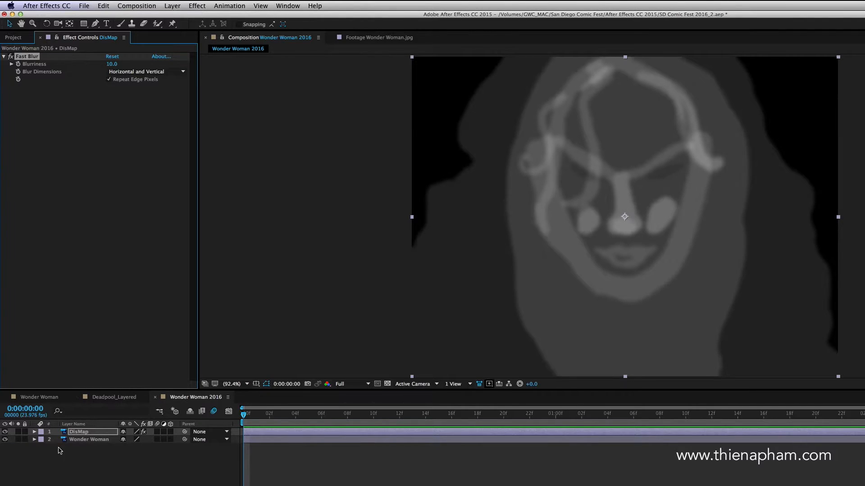
Step: Hide the DisMap layer and apply the Displacement Map effect to the Wonder Woman layer
click(5, 432)
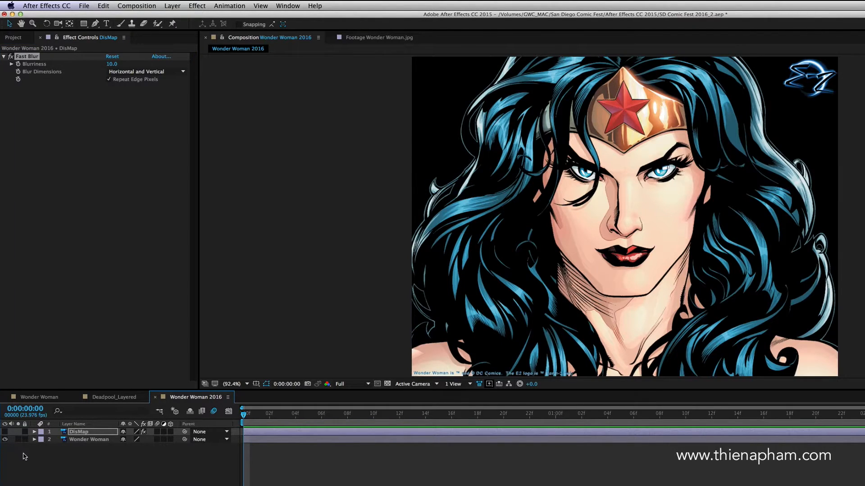
click(82, 441)
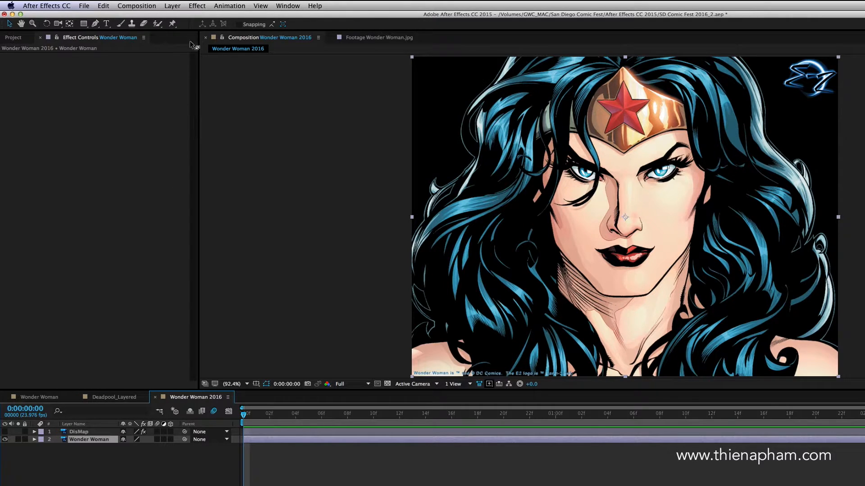
click(197, 6)
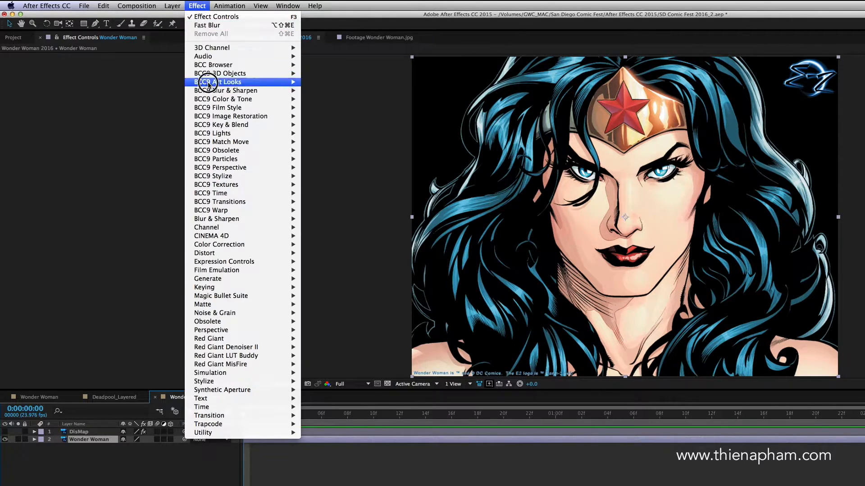
mouse_move(225, 256)
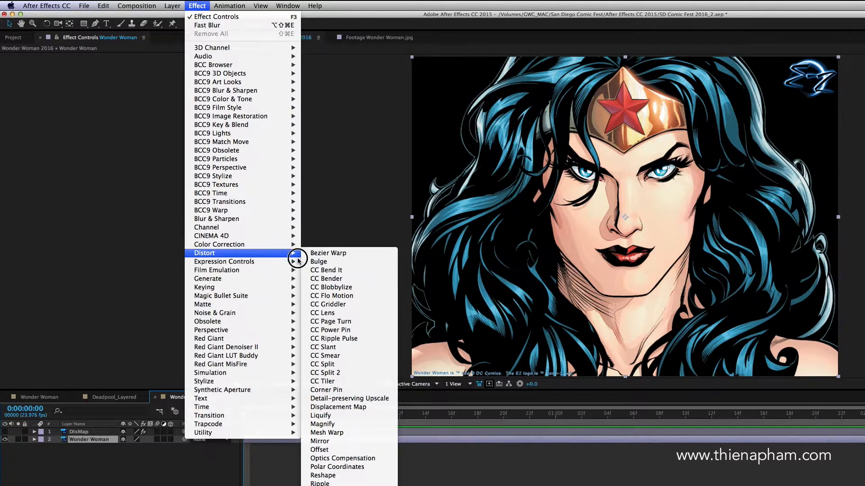
click(333, 408)
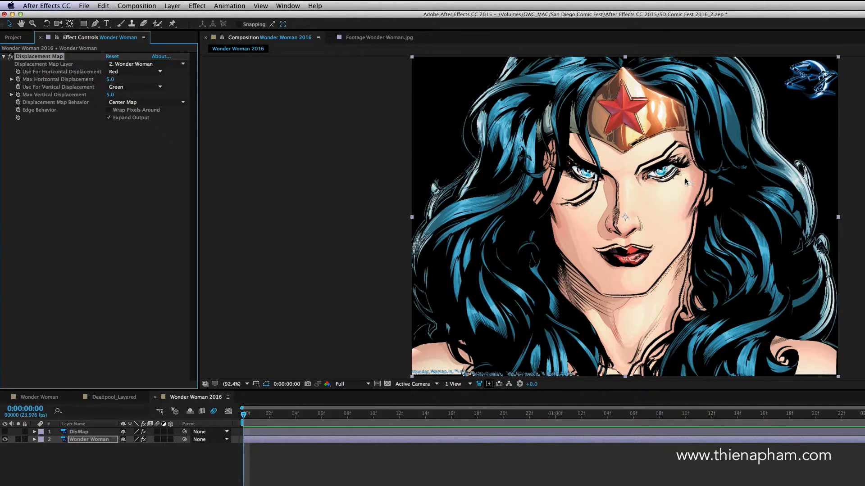
Step: Set the Displacement Map Layer to DisMap and use Luminance for both horizontal and vertical displacement
click(144, 64)
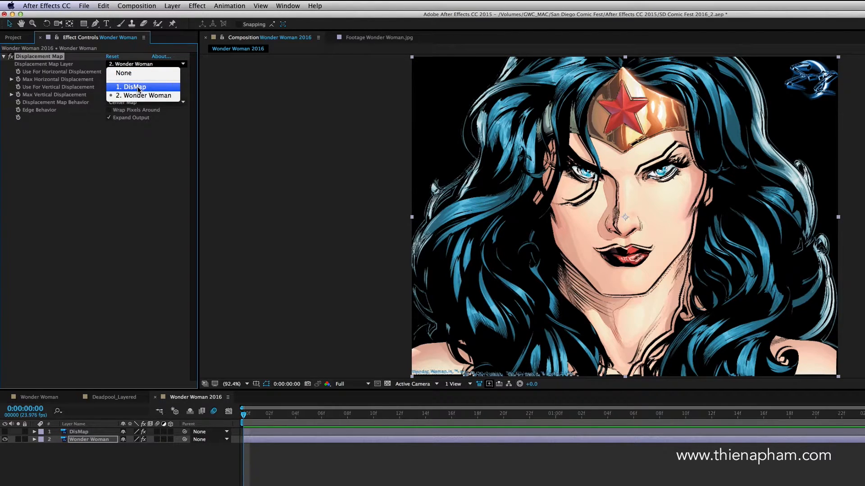
click(155, 89)
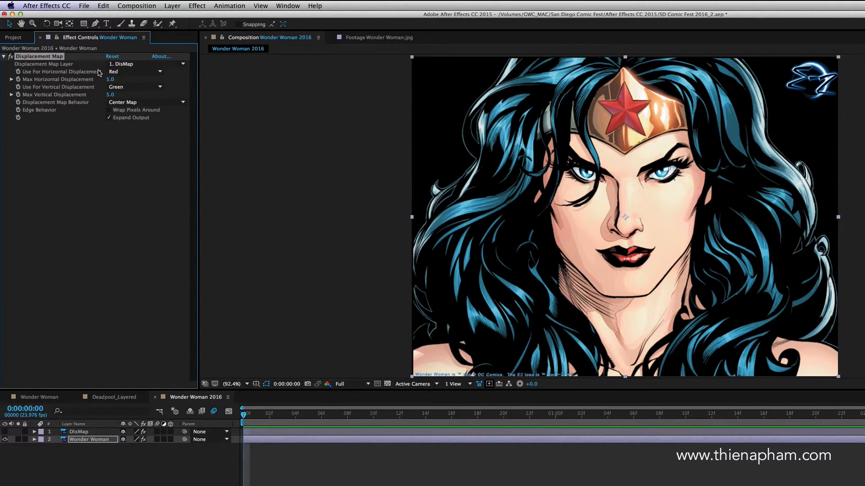
click(161, 73)
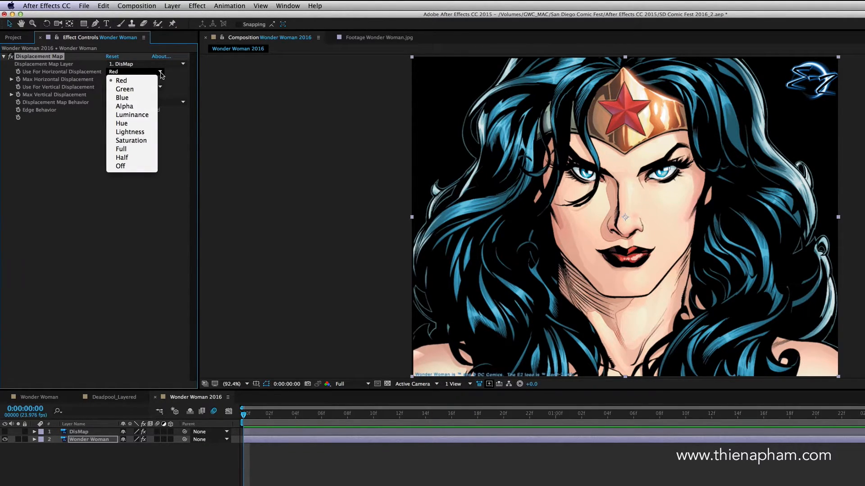
click(148, 114)
click(158, 88)
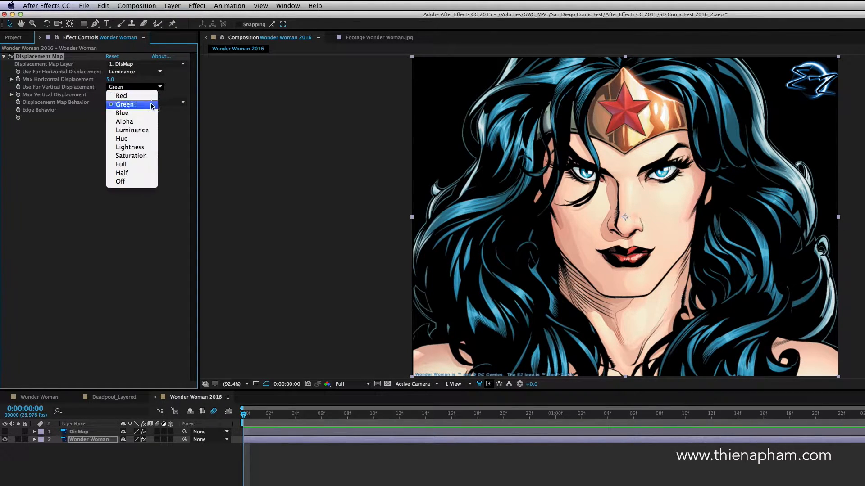
click(146, 131)
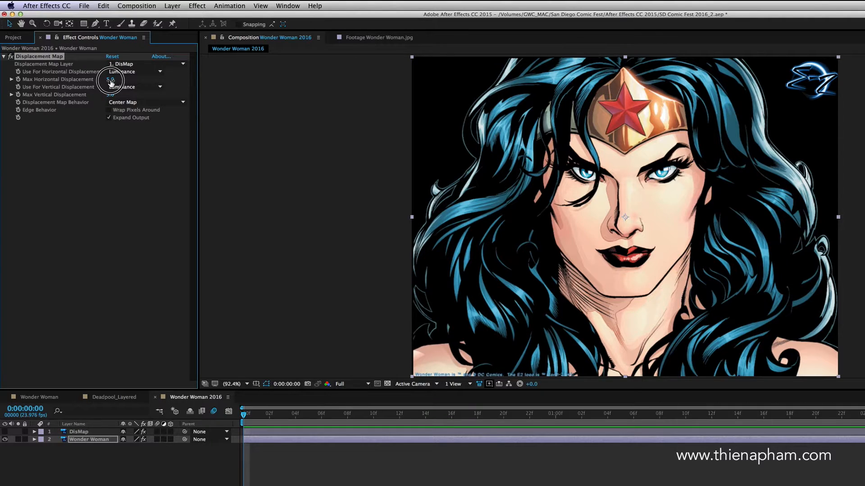
Step: Test displacement amounts, then keyframe Max Horizontal and Max Vertical Displacement at 0:00:00:00, setting both to -6.0
mouse_move(109, 81)
mouse_down()
mouse_move(116, 100)
mouse_move(97, 85)
mouse_up()
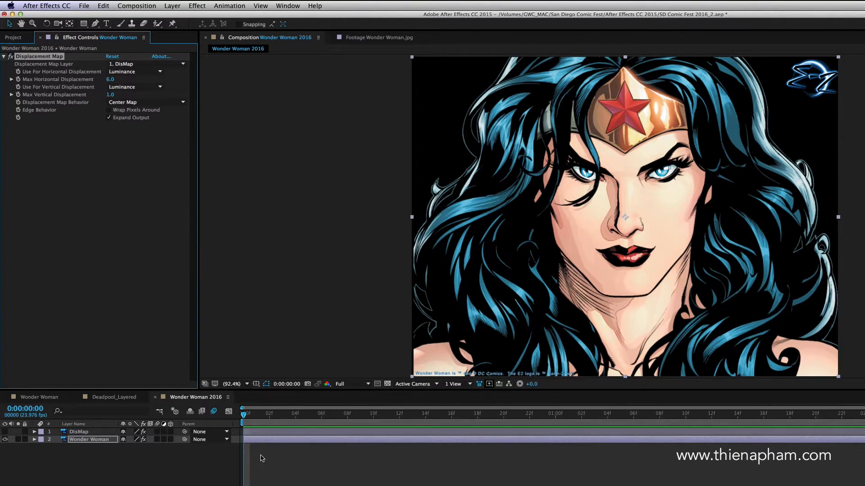
drag(246, 416, 235, 431)
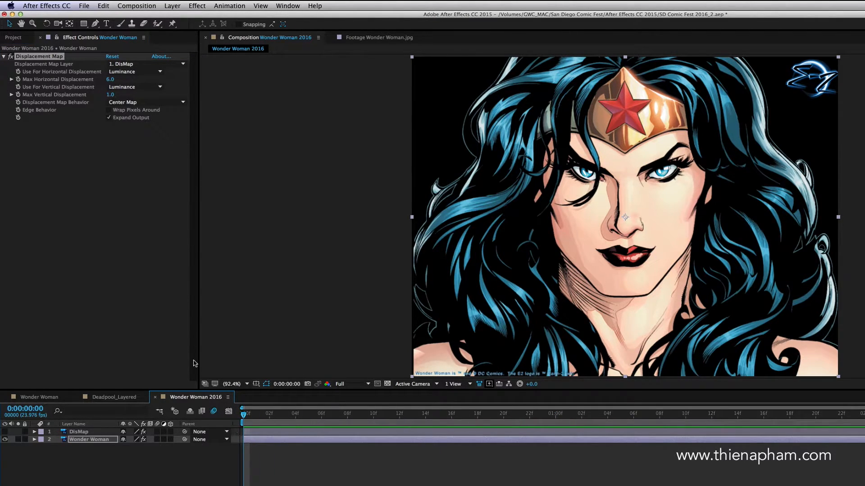
click(18, 79)
click(18, 94)
drag(111, 82, 85, 73)
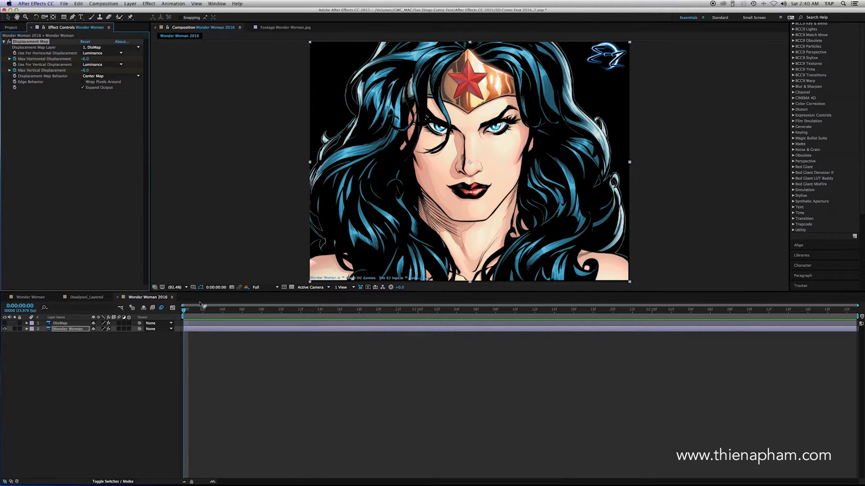
Step: At 0:00:02:12, set Max Horizontal Displacement to 5.0 and Max Vertical Displacement to 10.0 as the second keyframes
drag(185, 311, 771, 351)
drag(85, 59, 89, 71)
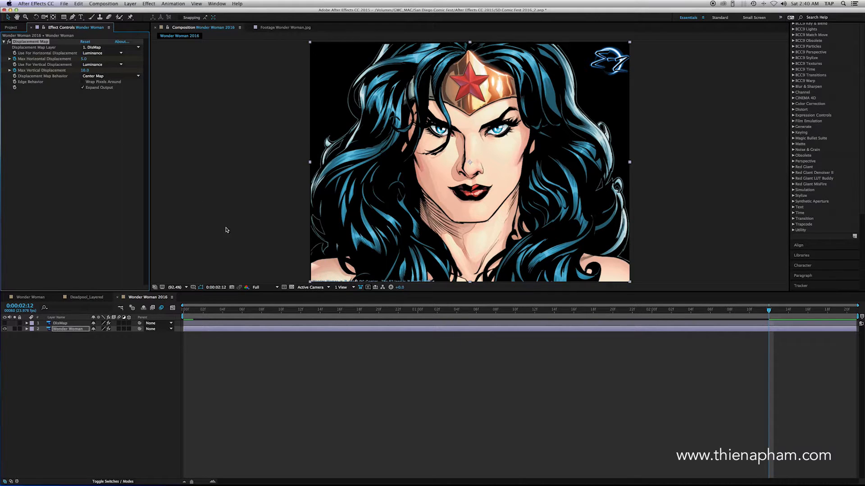
Step: Preview the displacement animation, then pre-compose the DisMap and Wonder Woman layers together, moving all attributes into the new composition
key(space)
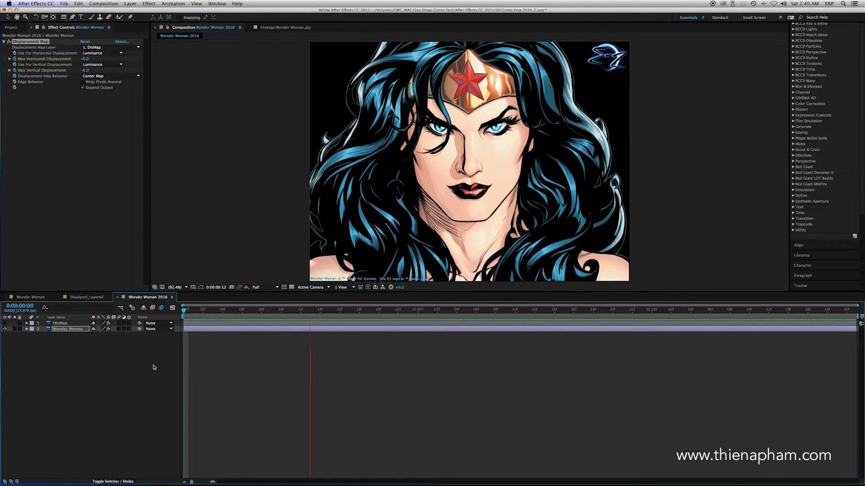
click(64, 342)
drag(64, 343, 62, 325)
click(130, 5)
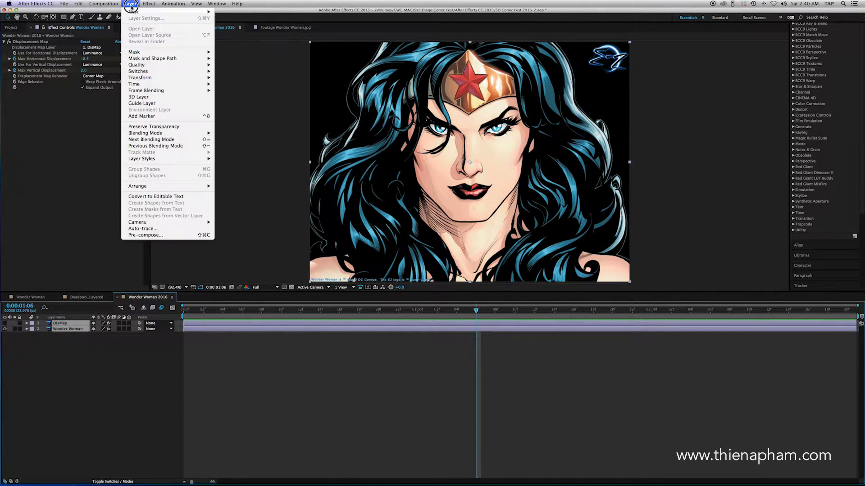
mouse_move(134, 12)
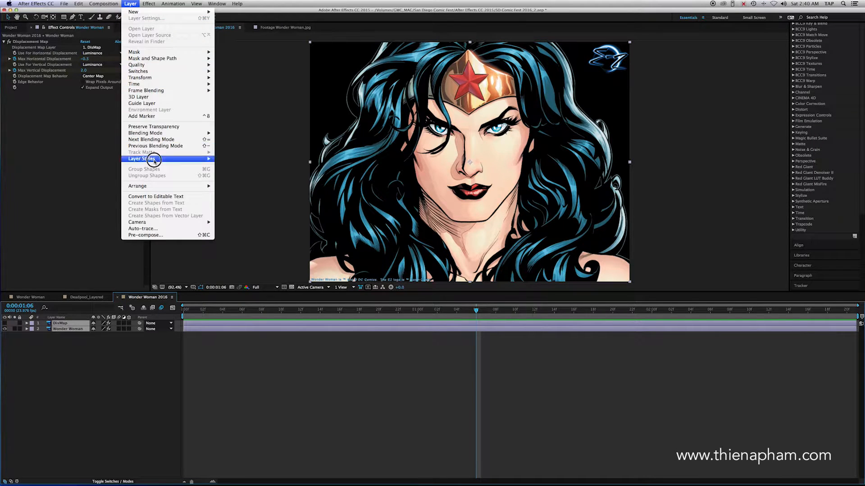
click(203, 235)
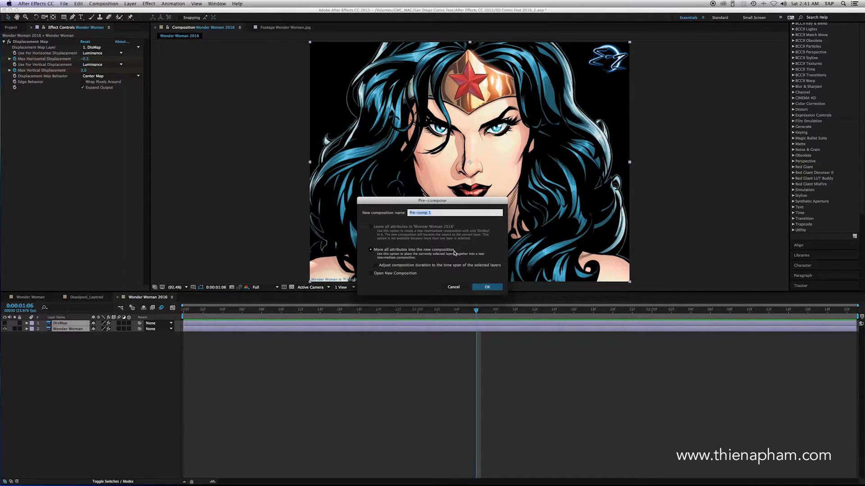
click(486, 287)
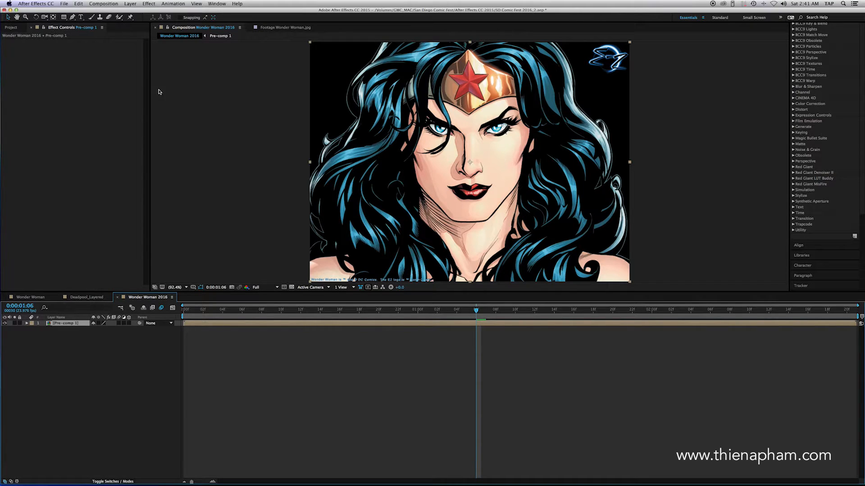
Step: With the Puppet Pin tool at 0:00:00:00, place pins at both corners of the mouth, undoing any test movement
click(130, 18)
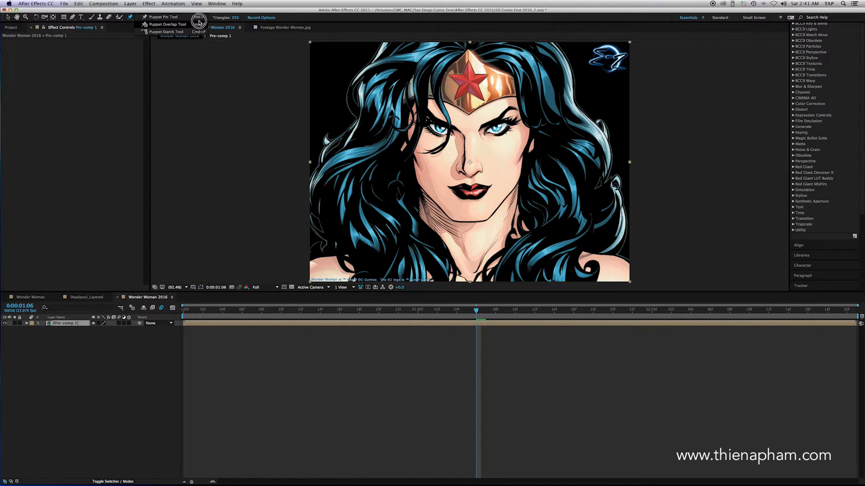
click(184, 19)
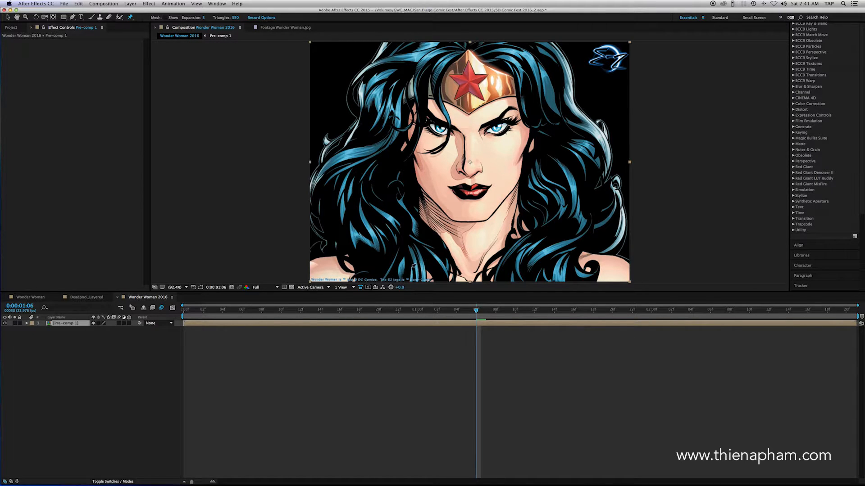
drag(475, 314, 181, 318)
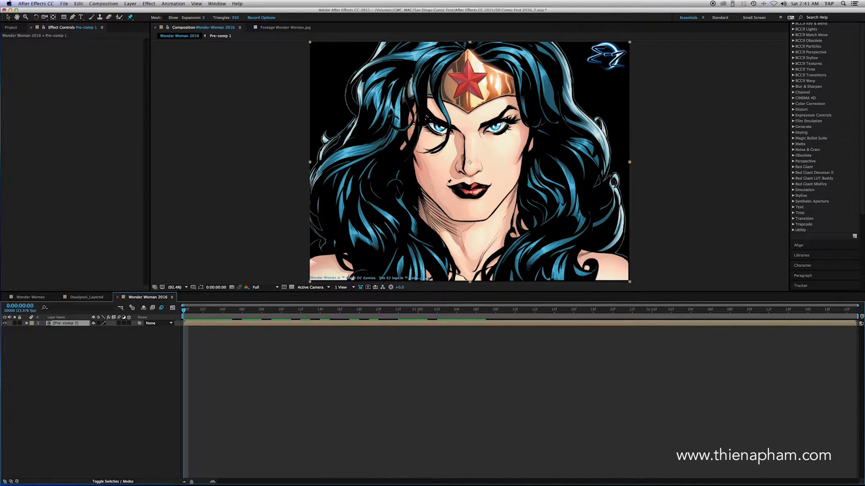
click(446, 183)
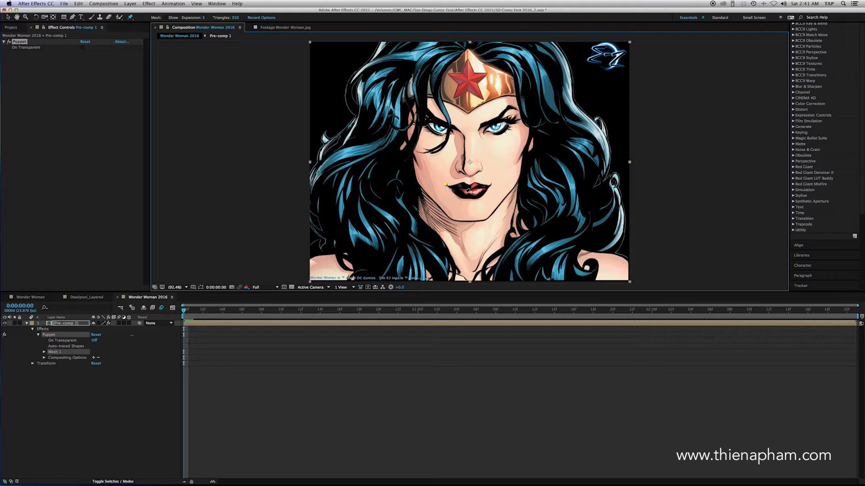
click(492, 184)
drag(492, 185, 491, 179)
key(super+z)
Step: Anchor the picture's border with Puppet pins at all four corners and at the middle of each edge
click(314, 46)
click(313, 169)
click(313, 274)
click(469, 277)
click(626, 275)
click(626, 162)
click(626, 46)
click(467, 44)
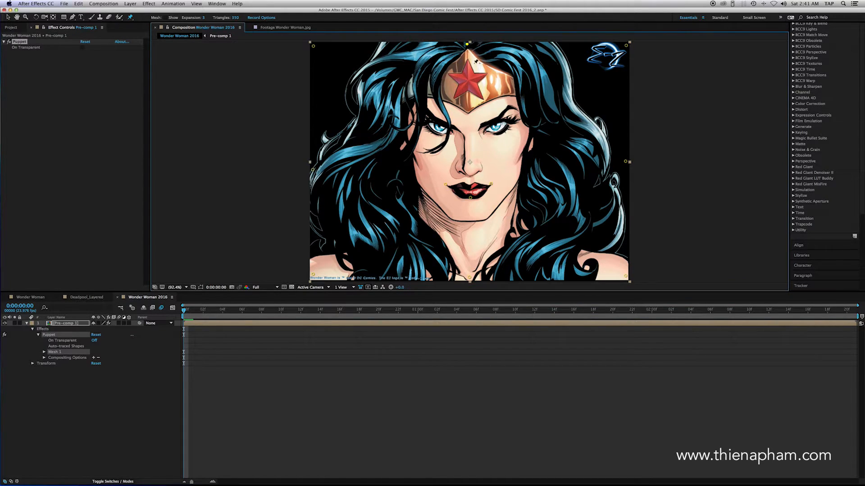
Step: Add Puppet pins on the chin, the side of the face and around the nose
click(471, 219)
click(416, 157)
click(480, 168)
click(457, 168)
click(471, 174)
Step: At 0:00:02:12, move the pins at one mouth corner, the nostril and the outer eye slightly to create a subtle smirk
click(189, 310)
drag(188, 309, 768, 334)
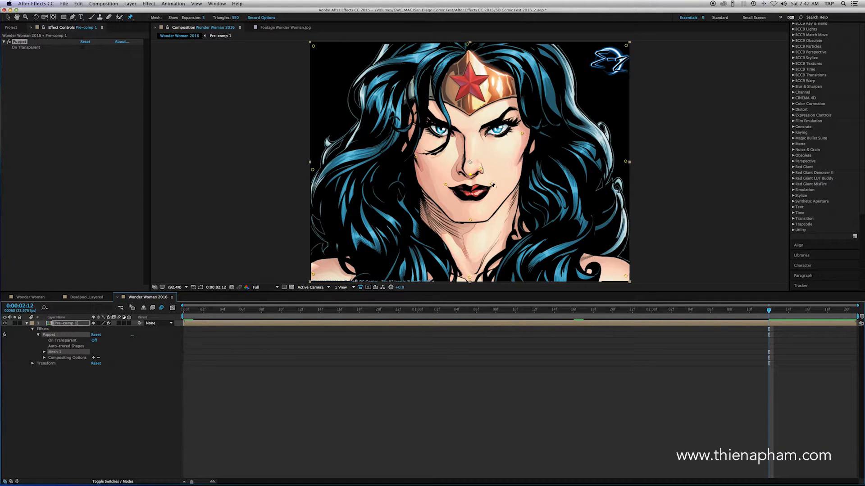
drag(492, 184, 481, 167)
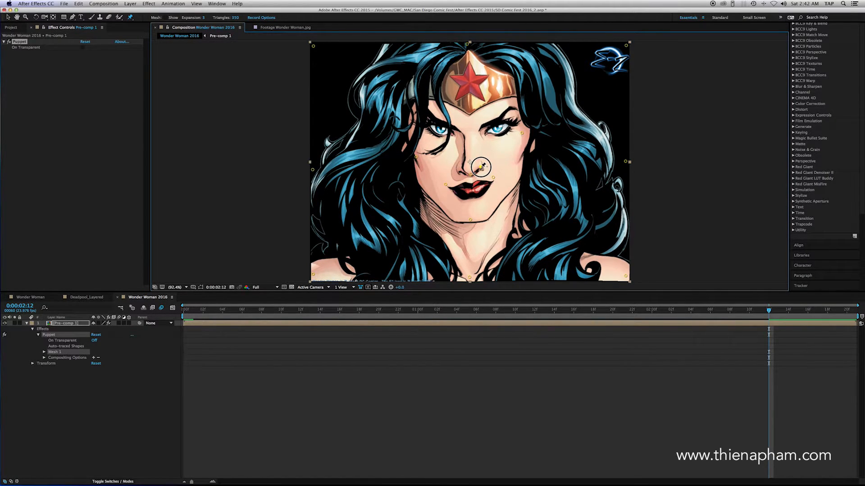
drag(522, 134, 521, 131)
click(494, 178)
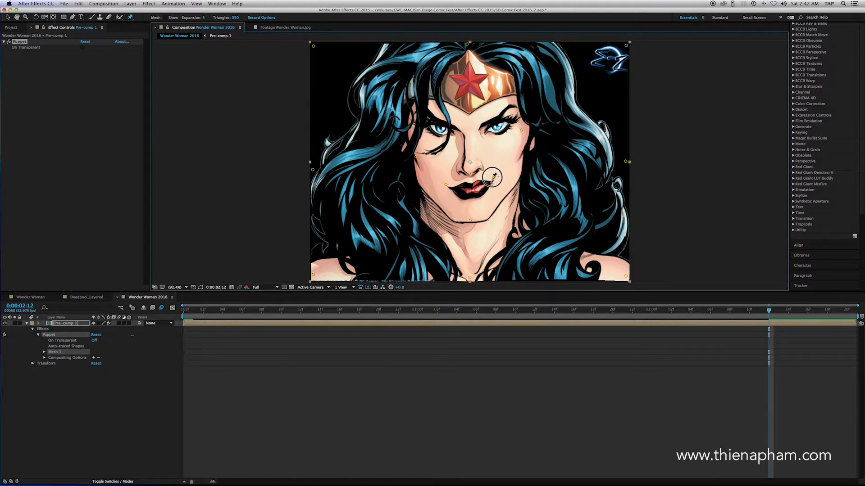
Step: Preview the composition from the start to examine the combined displacement and puppet animation
drag(248, 314, 182, 317)
click(230, 382)
key(space)
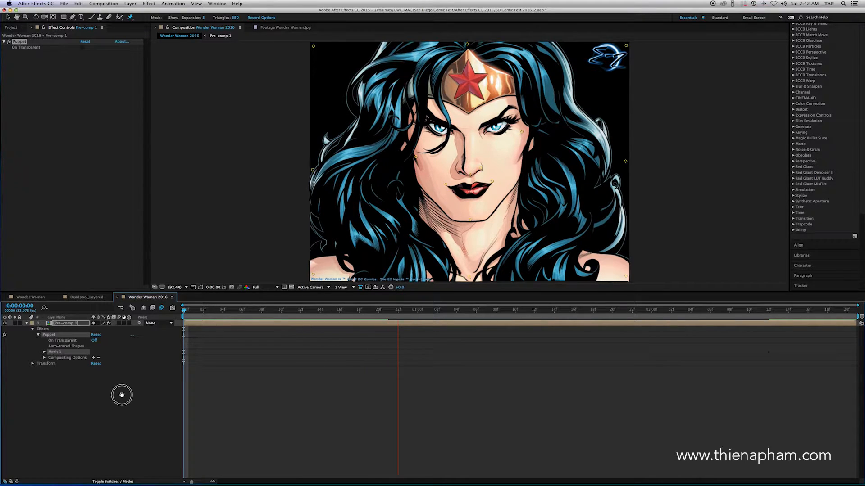
key(space)
key(space)
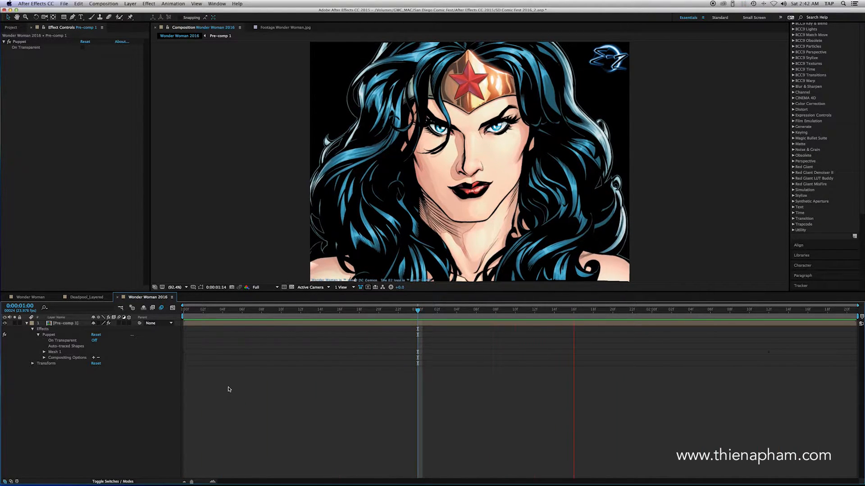
key(space)
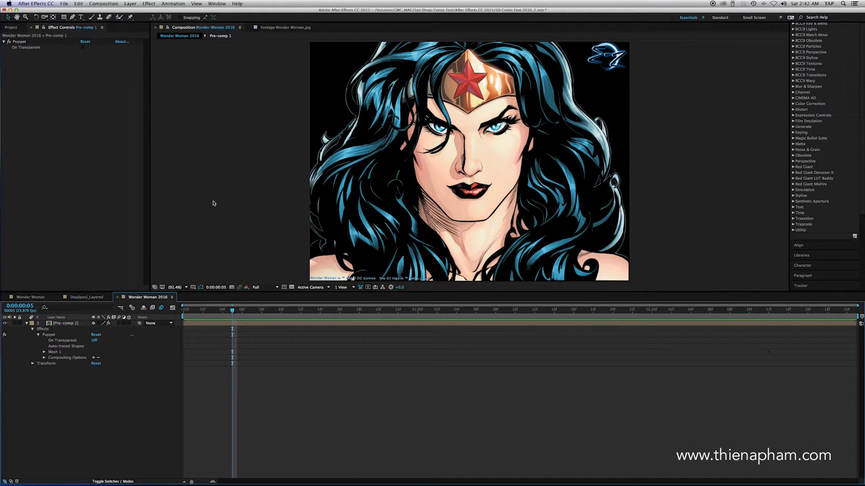
Step: Switch to Finder and open Deadpool.jpg from the Comic Photos folder in Adobe Photoshop CC 2015
click(10, 10)
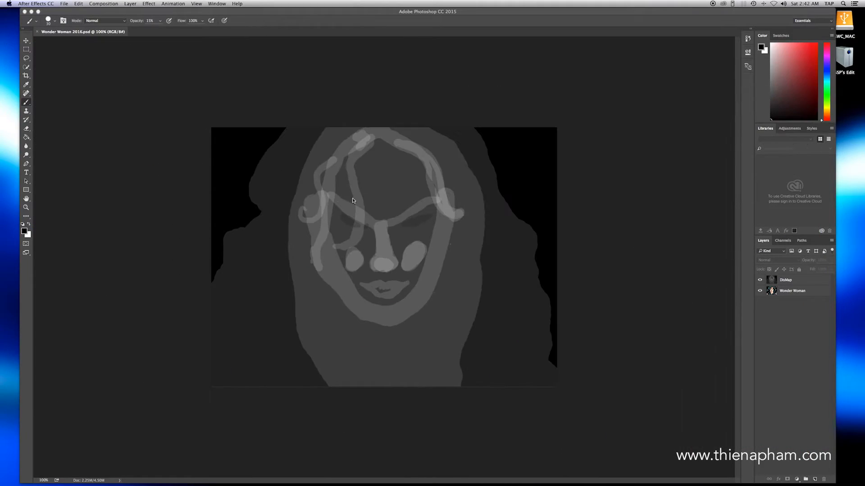
click(32, 13)
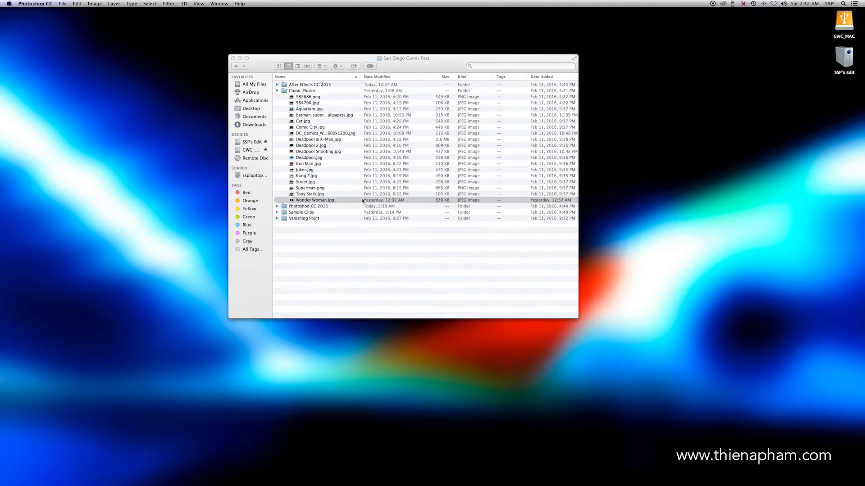
right_click(311, 158)
mouse_move(356, 167)
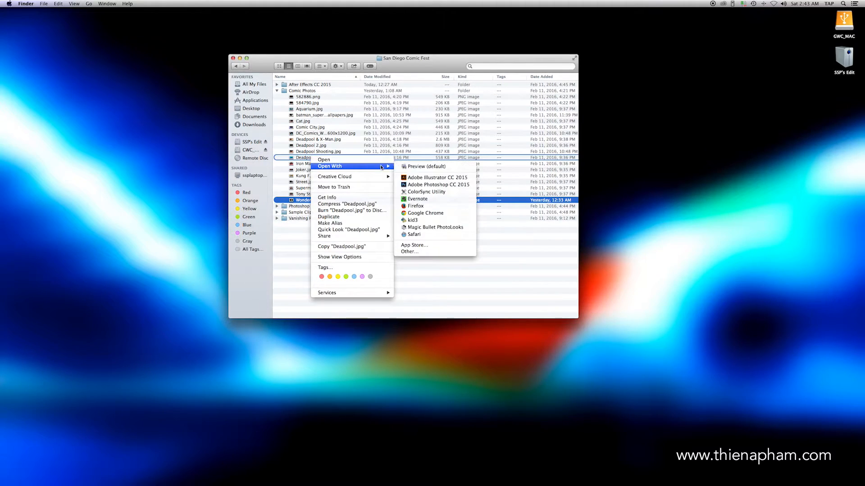
click(415, 184)
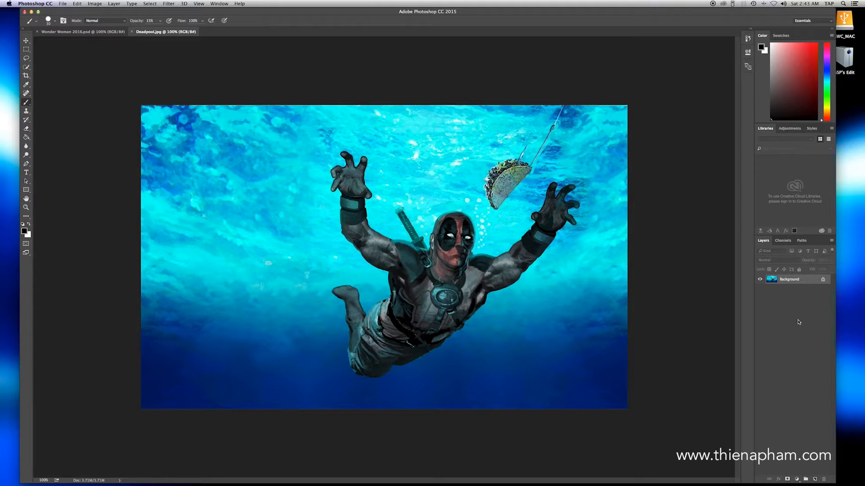
Step: Duplicate the Background layer, hide the original and make Background copy the active layer
drag(807, 281, 814, 480)
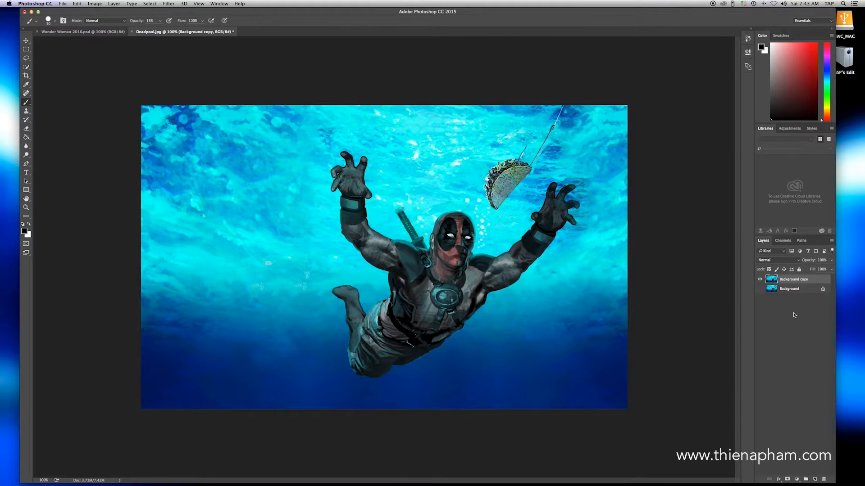
click(777, 307)
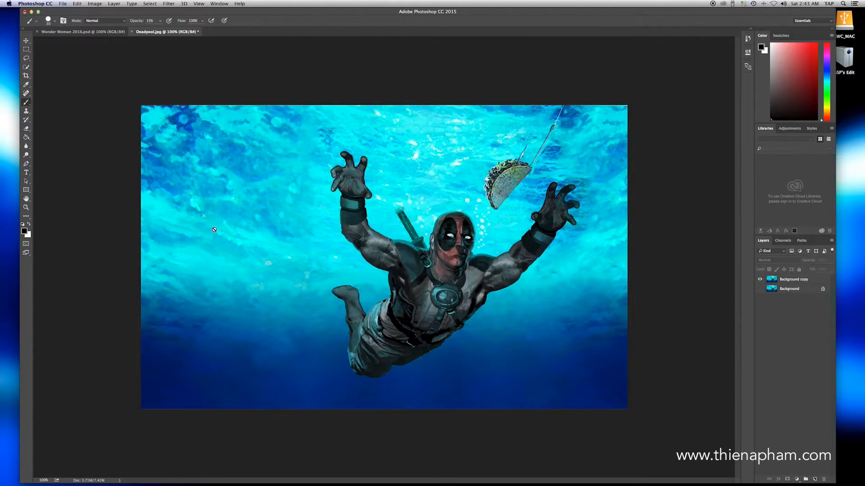
key(v)
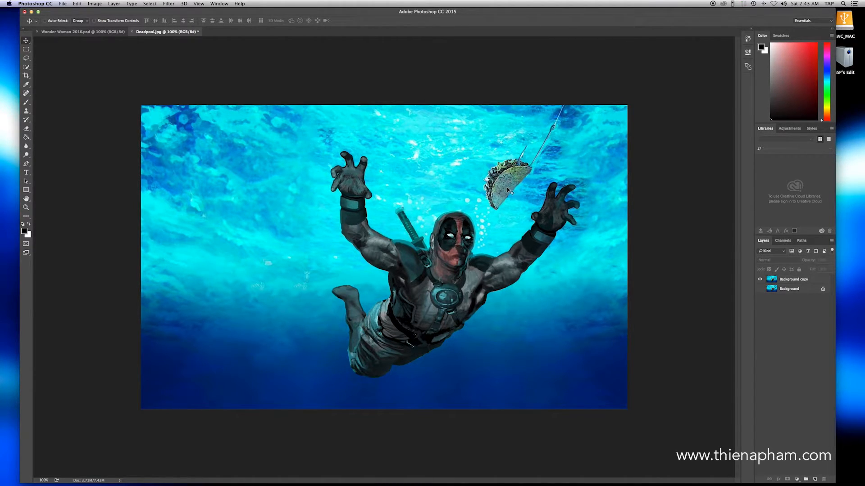
click(789, 281)
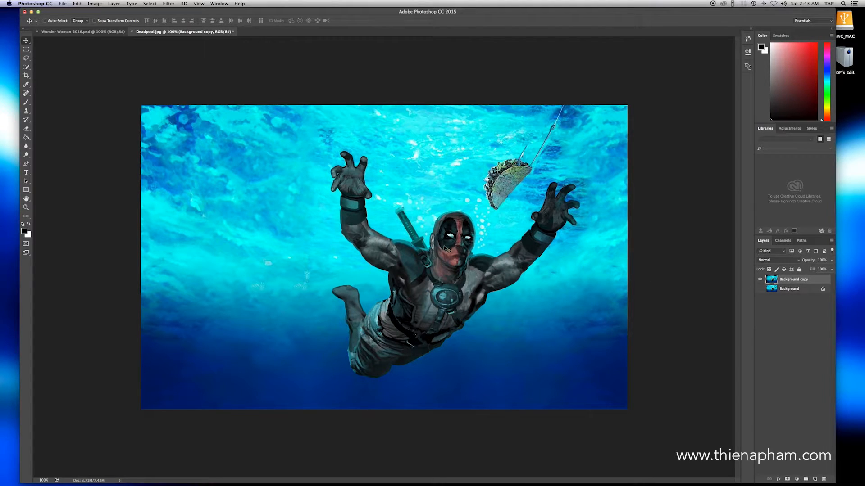
Step: Trace a closed path around the whole Deadpool figure, including both hands and the sword, with the Pen tool
key(p)
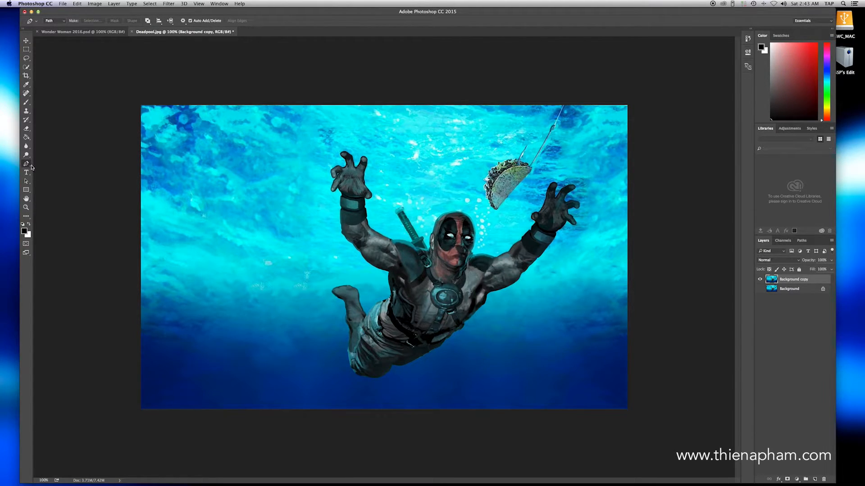
drag(27, 165, 43, 168)
key(super+equal)
key(super+equal)
drag(419, 286, 339, 124)
drag(314, 97, 385, 200)
drag(338, 167, 338, 150)
drag(338, 141, 343, 135)
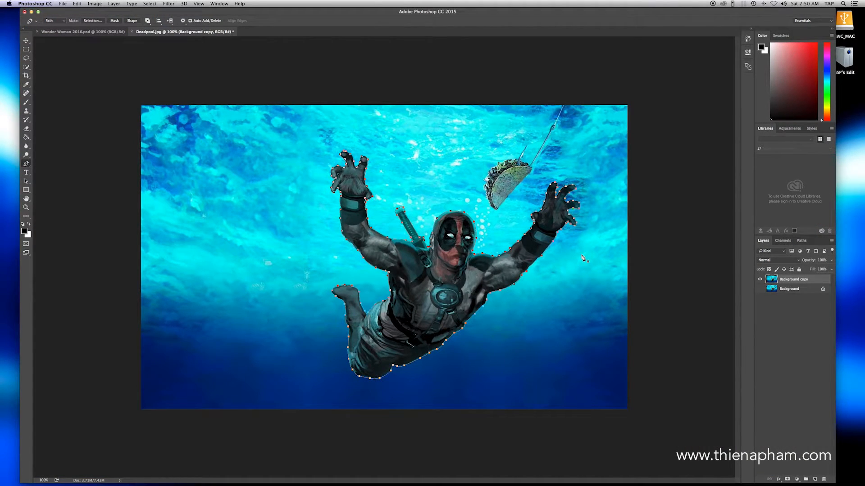
Step: Convert the Deadpool path to an anti-aliased selection with a 0-pixel feather radius and copy it to a new layer
right_click(391, 241)
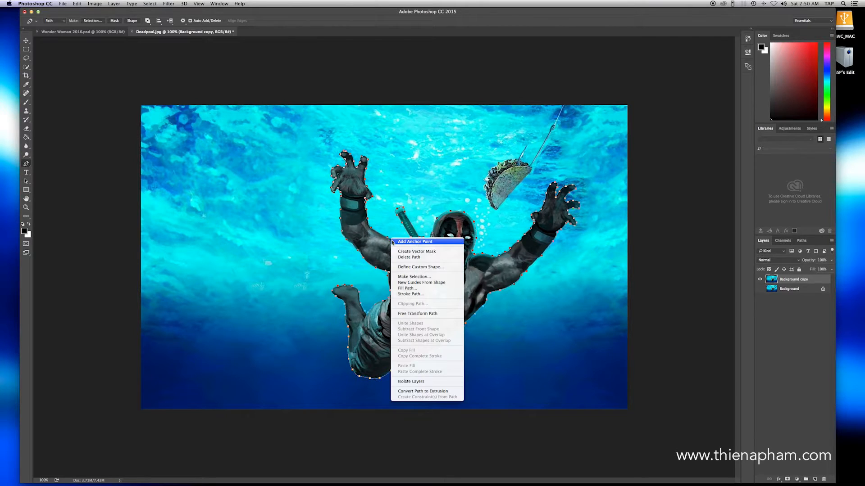
click(417, 277)
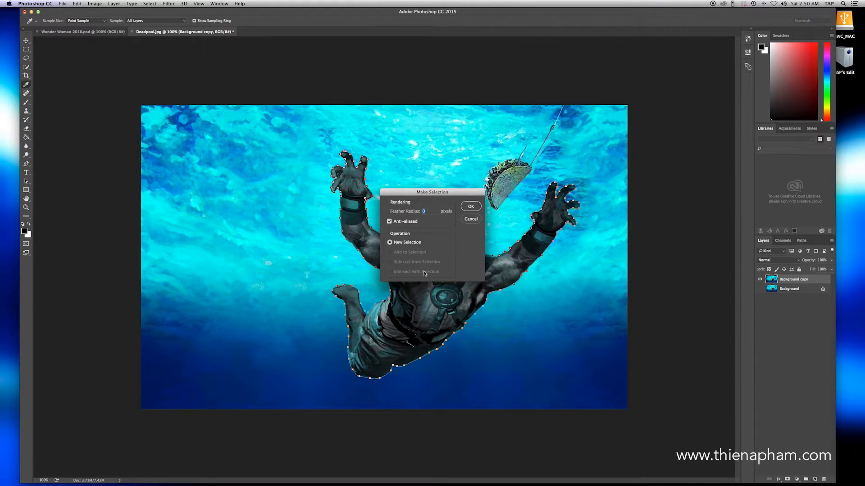
click(470, 208)
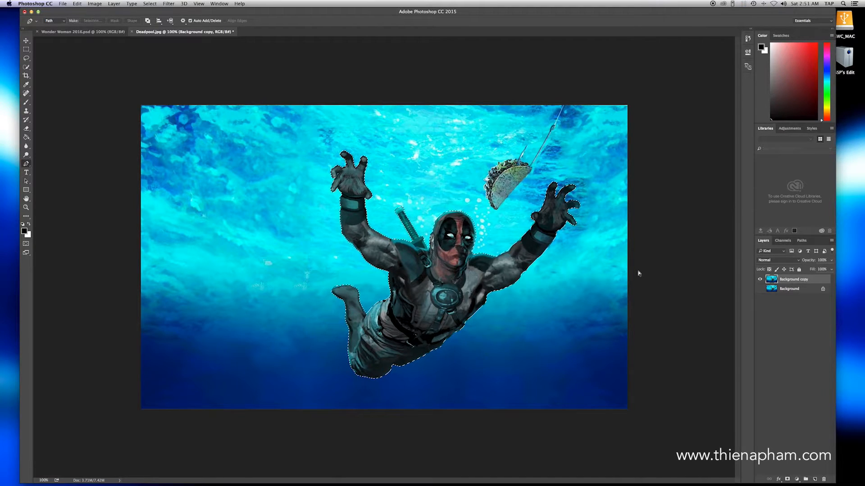
key(super+j)
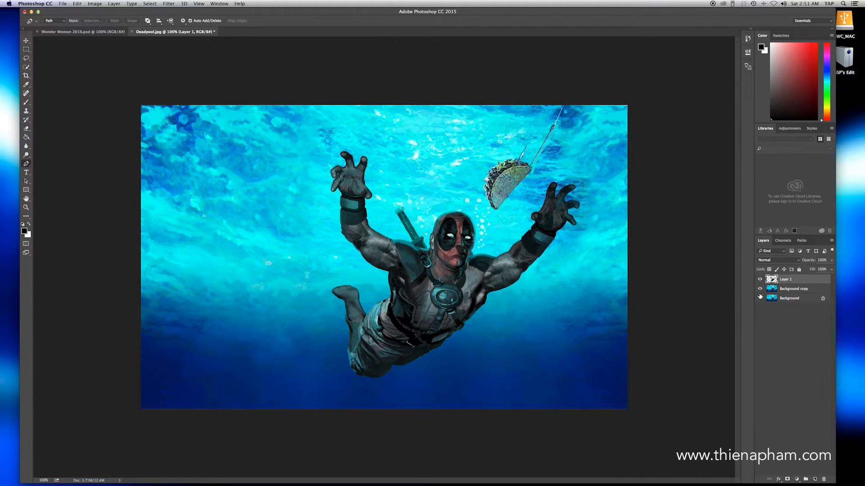
Step: Check the cutout on its own, rename its layer Deadpool, then hide it and show Background copy
click(761, 291)
click(760, 280)
click(761, 280)
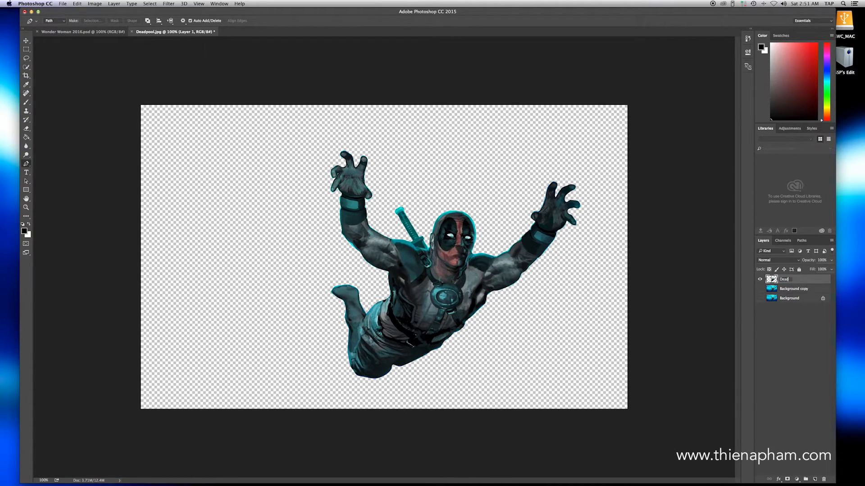
key(Return)
click(761, 280)
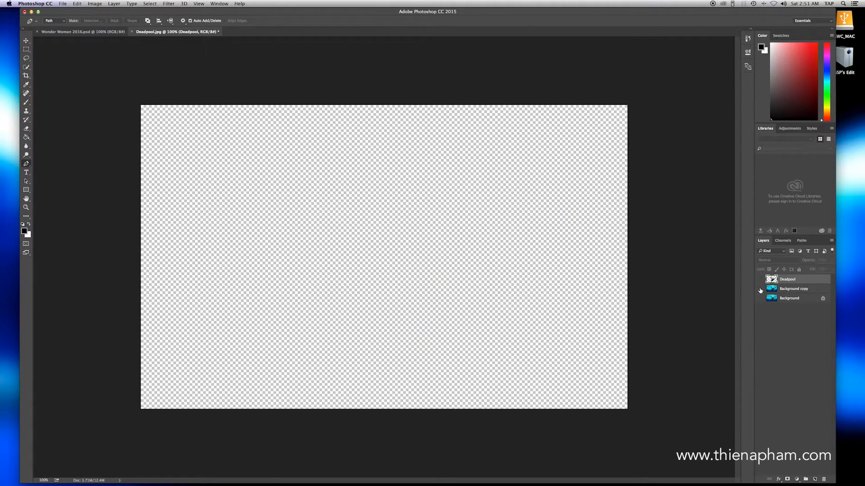
click(760, 289)
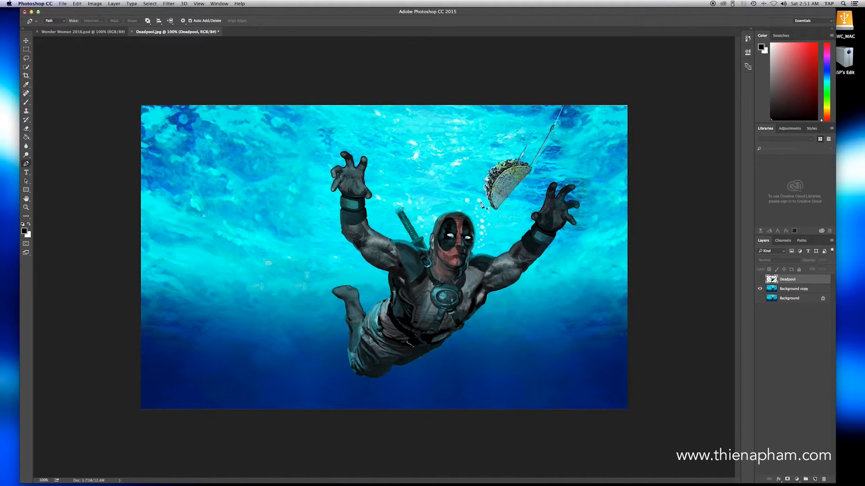
Step: On Background copy, select the taco together with its hook and fishing line using the Lasso tool
drag(27, 58, 47, 61)
key(super+equal)
key(super+equal)
drag(630, 114, 262, 353)
mouse_move(537, 114)
mouse_down()
mouse_move(512, 162)
mouse_move(530, 109)
mouse_up()
drag(574, 139, 570, 154)
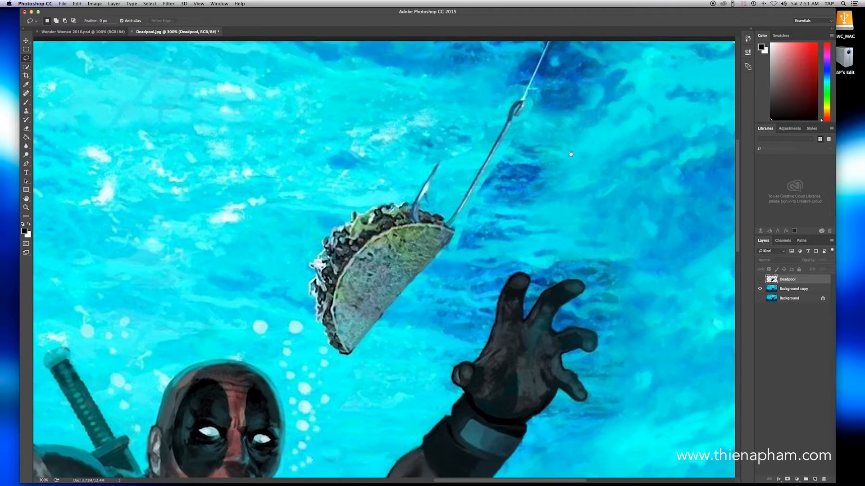
click(800, 293)
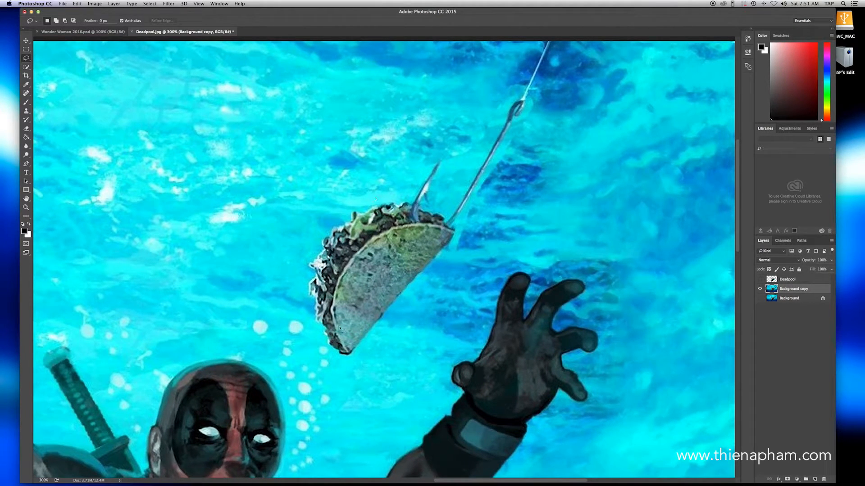
mouse_move(346, 355)
mouse_down()
mouse_move(308, 295)
mouse_move(308, 265)
mouse_move(324, 234)
mouse_move(359, 205)
mouse_move(406, 201)
mouse_move(438, 160)
mouse_move(423, 208)
mouse_move(446, 220)
mouse_move(553, 42)
mouse_move(454, 237)
mouse_move(350, 355)
mouse_up()
mouse_move(435, 259)
mouse_down()
mouse_move(410, 291)
mouse_move(446, 246)
mouse_up()
key(super+minus)
key(super+minus)
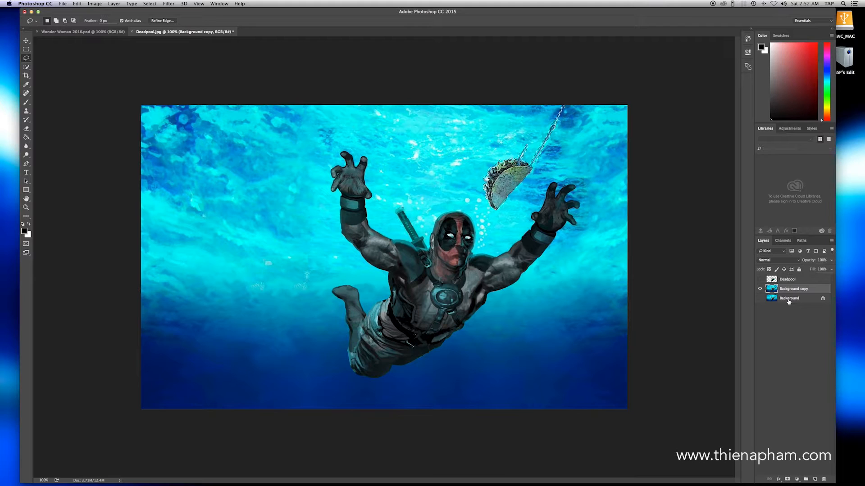
Step: Copy the selected taco to a new layer named Taco and place it above the Deadpool layer
key(super+j)
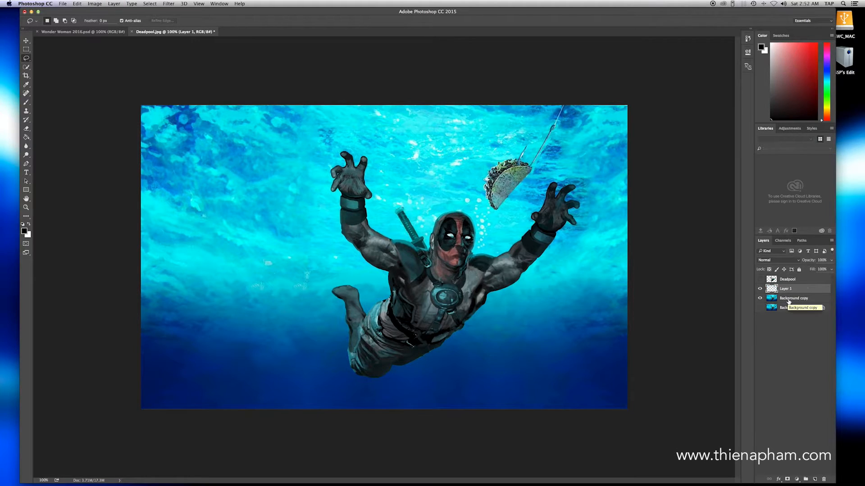
click(760, 298)
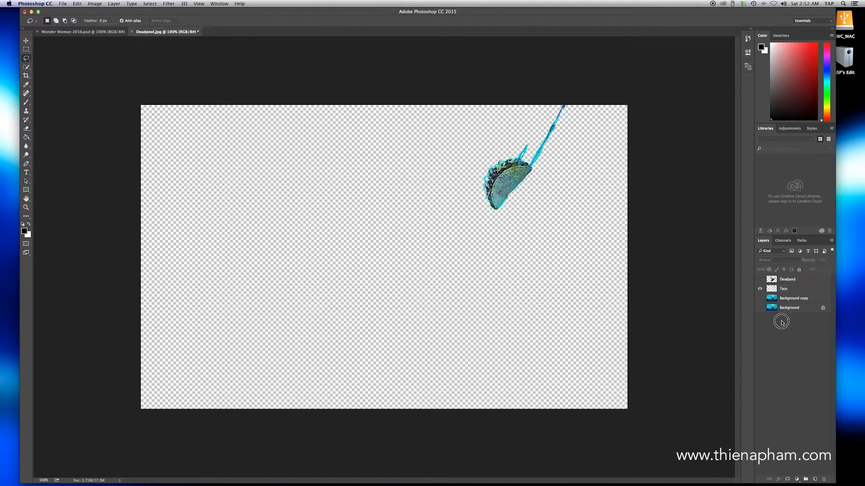
drag(793, 292, 796, 283)
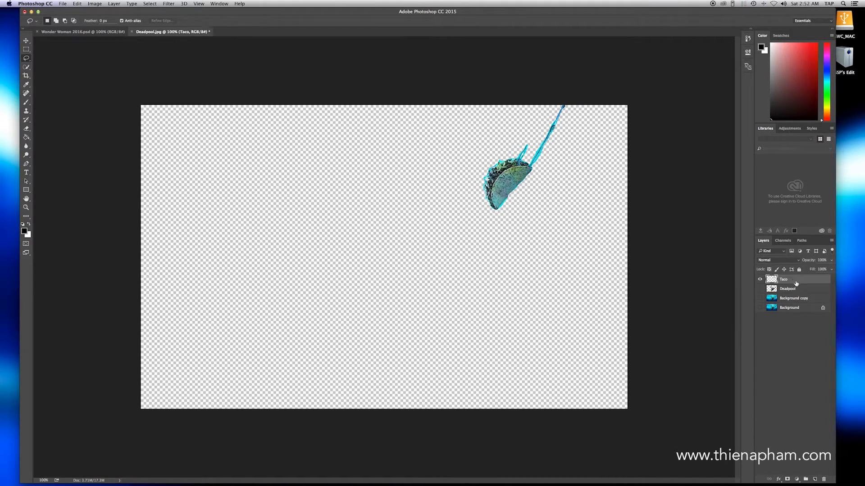
Step: Hide Taco, show Background copy, and lasso all the bubbles beside the sword and Deadpool's head on it
click(760, 280)
click(760, 298)
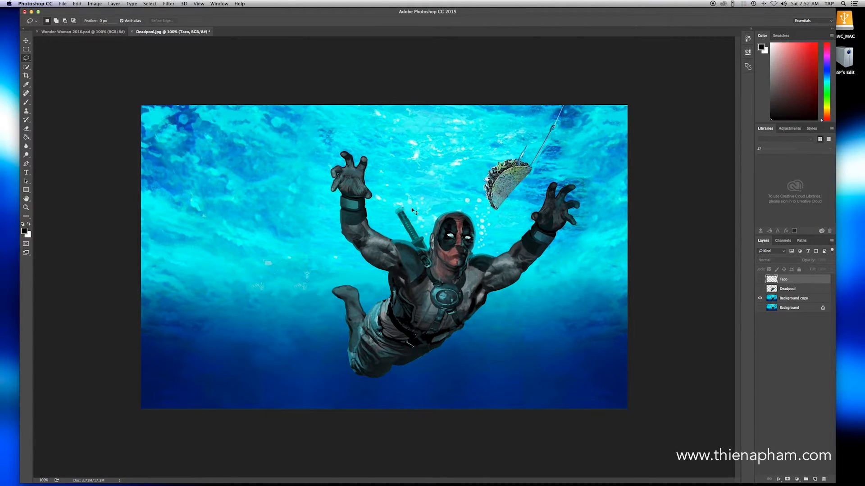
key(super+plus)
key(super+plus)
scroll(477, 238, up, 5)
scroll(477, 238, right, 4)
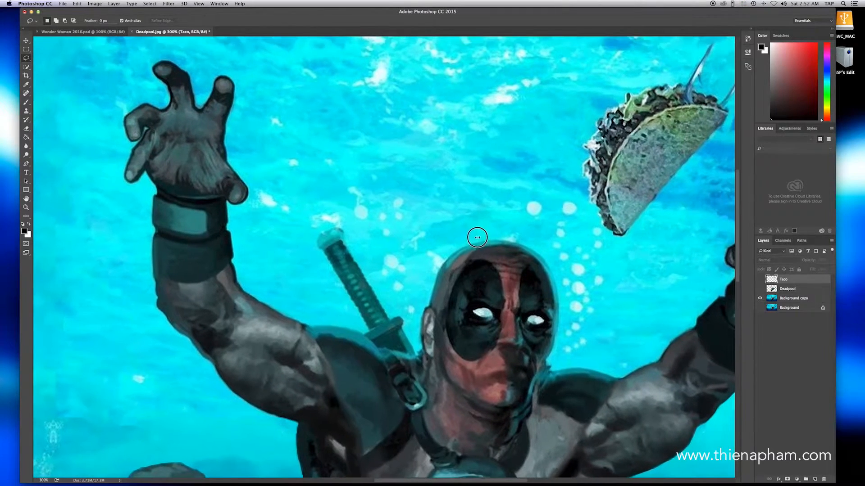
scroll(477, 238, down, 2)
click(765, 299)
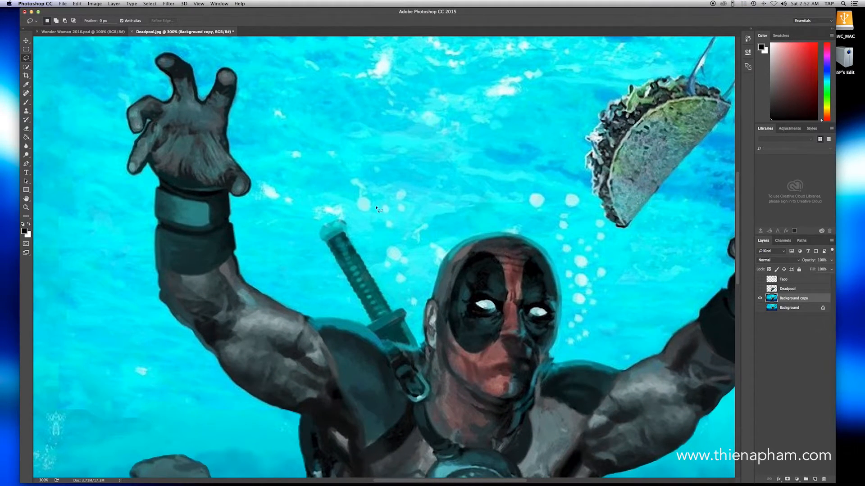
mouse_move(364, 199)
mouse_down()
mouse_move(365, 209)
mouse_move(363, 199)
mouse_move(386, 209)
mouse_move(396, 194)
mouse_move(400, 211)
mouse_move(387, 220)
mouse_move(400, 261)
mouse_move(405, 255)
mouse_move(397, 281)
mouse_move(403, 275)
mouse_move(410, 302)
mouse_move(418, 299)
mouse_up()
mouse_move(542, 195)
mouse_down()
mouse_move(539, 203)
mouse_move(542, 195)
mouse_move(578, 194)
mouse_up()
drag(557, 224, 560, 228)
mouse_move(591, 269)
mouse_down()
mouse_move(572, 262)
mouse_move(585, 257)
mouse_move(578, 275)
mouse_move(587, 284)
mouse_move(573, 296)
mouse_move(590, 305)
mouse_move(605, 268)
mouse_up()
drag(596, 237, 604, 220)
mouse_move(577, 322)
mouse_down()
mouse_move(589, 308)
mouse_move(569, 326)
mouse_move(588, 334)
mouse_up()
drag(577, 338, 573, 338)
key(shift)
drag(388, 260, 389, 262)
drag(573, 276, 571, 277)
Step: Copy the selected bubbles to a layer named Bubbles above Deadpool, leaving only Background copy shown
key(super+j)
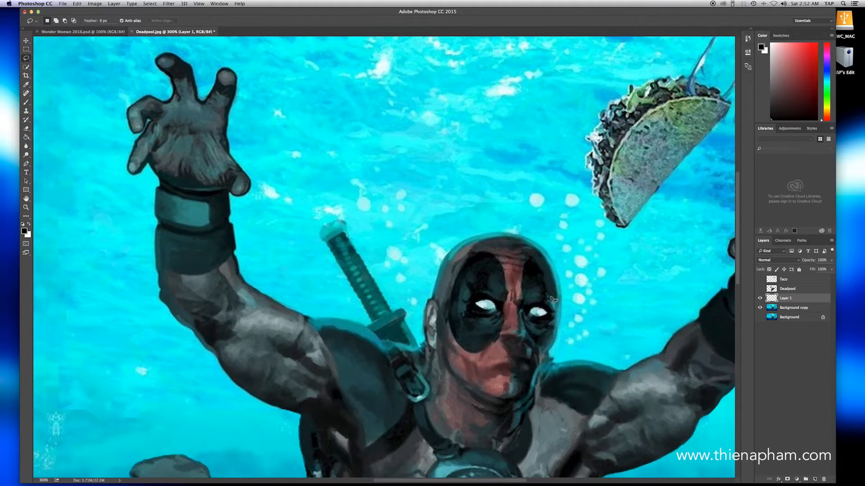
click(762, 308)
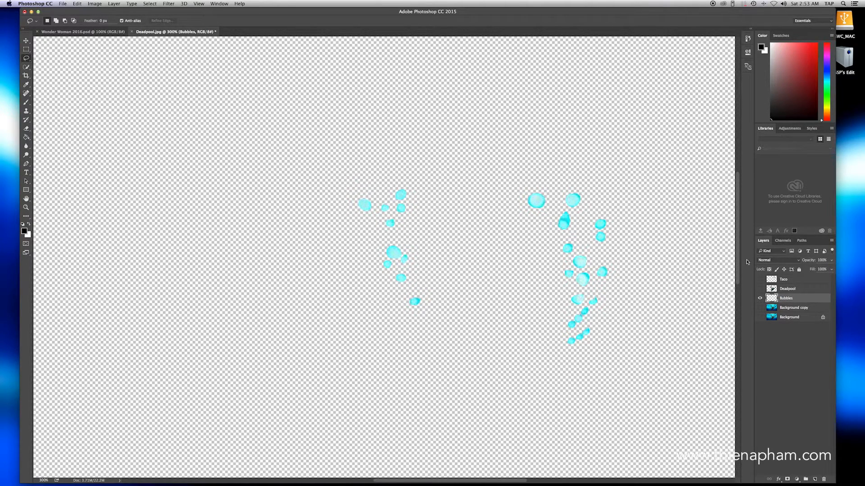
drag(791, 301, 796, 292)
alt+click(759, 307)
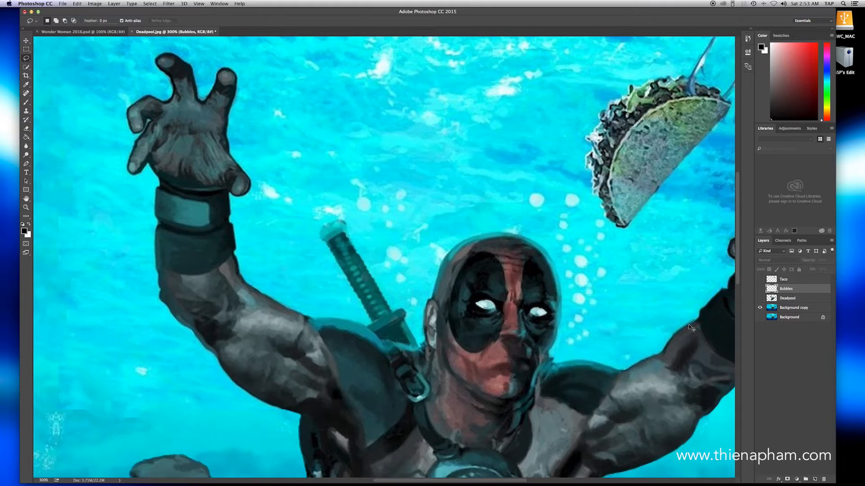
Step: Paint over the Deadpool figure on Background copy with the content-aware Spot Healing Brush to remove it
key(super+1)
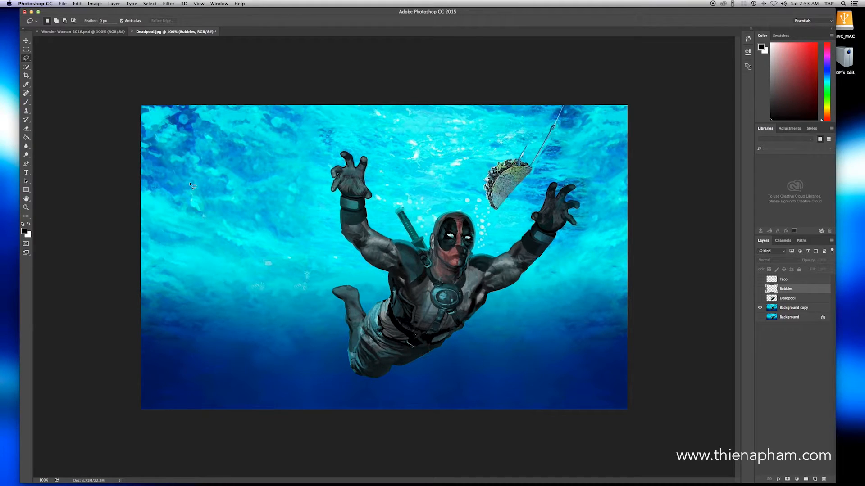
key(j)
drag(26, 96, 93, 89)
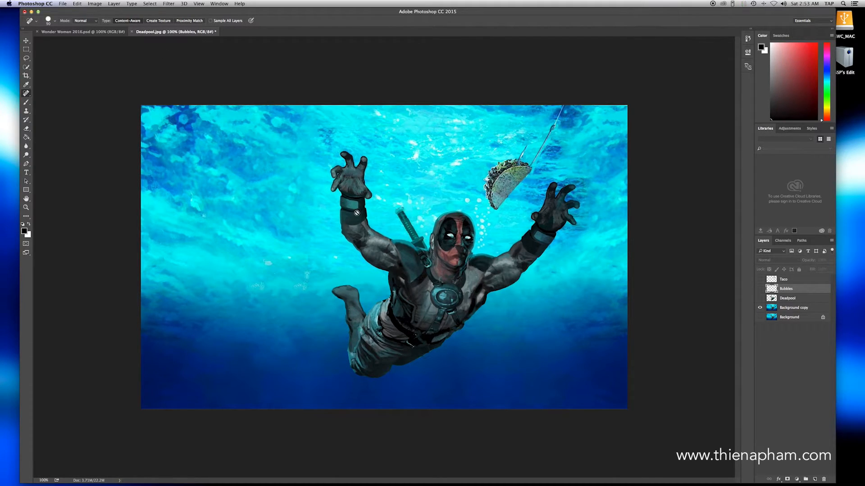
click(800, 311)
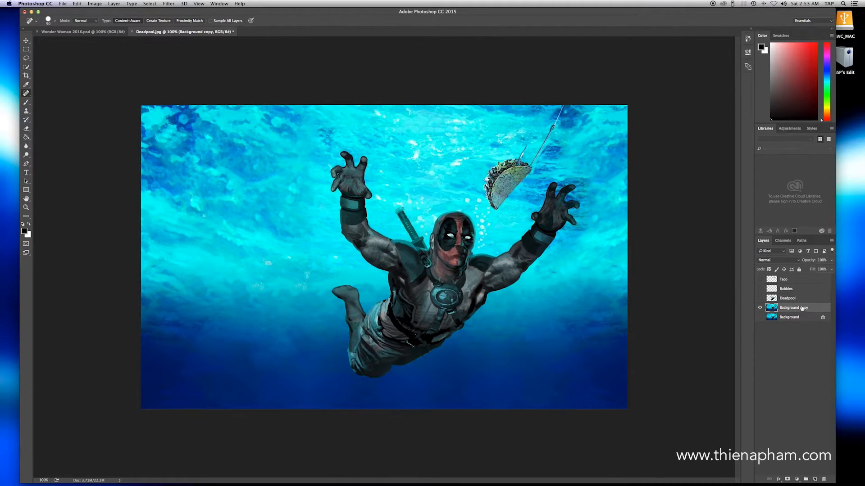
mouse_move(358, 169)
mouse_down()
mouse_move(332, 181)
mouse_move(352, 175)
mouse_move(362, 157)
mouse_move(368, 181)
mouse_move(365, 196)
mouse_move(349, 183)
mouse_move(346, 206)
mouse_up()
mouse_move(358, 213)
mouse_down()
mouse_move(348, 237)
mouse_move(353, 218)
mouse_move(365, 230)
mouse_move(361, 252)
mouse_move(382, 262)
mouse_move(396, 259)
mouse_move(395, 242)
mouse_move(415, 241)
mouse_move(401, 212)
mouse_move(419, 248)
mouse_move(445, 252)
mouse_move(433, 245)
mouse_move(454, 216)
mouse_move(467, 220)
mouse_move(472, 234)
mouse_move(466, 256)
mouse_move(463, 221)
mouse_move(449, 264)
mouse_move(409, 258)
mouse_move(393, 306)
mouse_move(370, 321)
mouse_move(356, 294)
mouse_move(341, 289)
mouse_move(365, 375)
mouse_move(355, 369)
mouse_move(394, 369)
mouse_move(434, 343)
mouse_move(388, 361)
mouse_move(359, 359)
mouse_move(361, 343)
mouse_move(392, 311)
mouse_move(413, 303)
mouse_move(454, 324)
mouse_move(516, 276)
mouse_move(576, 202)
mouse_move(554, 184)
mouse_move(548, 207)
mouse_move(505, 247)
mouse_move(513, 263)
mouse_move(469, 276)
mouse_move(436, 265)
mouse_up()
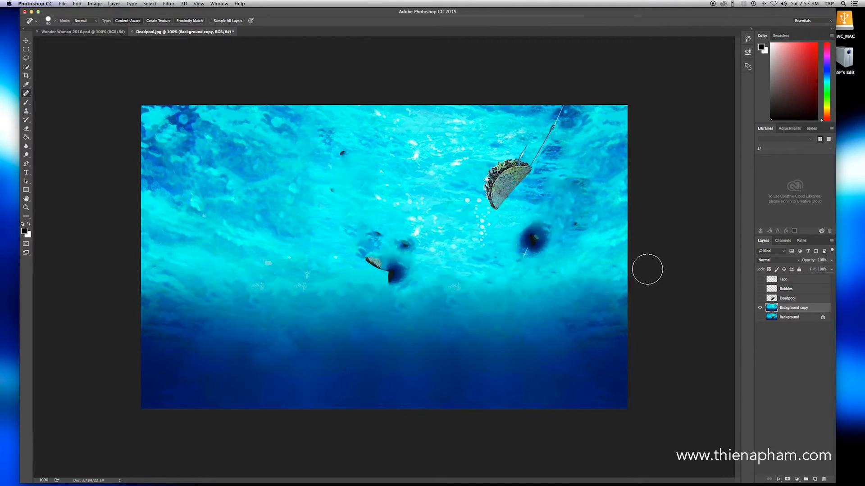
Step: Heal away the leftover dark smudges, taco, fishing line and bubbles, and rename the cleaned layer Ocean
mouse_move(544, 228)
mouse_down()
mouse_move(527, 258)
mouse_move(534, 236)
mouse_up()
mouse_move(547, 158)
mouse_down()
mouse_move(497, 181)
mouse_move(516, 154)
mouse_move(526, 165)
mouse_move(566, 108)
mouse_up()
drag(571, 226, 575, 228)
drag(501, 202, 495, 211)
mouse_move(496, 186)
mouse_down()
mouse_move(495, 193)
mouse_move(489, 175)
mouse_up()
mouse_move(392, 273)
mouse_down()
mouse_move(388, 253)
mouse_move(381, 253)
mouse_move(388, 276)
mouse_move(402, 274)
mouse_move(410, 238)
mouse_move(379, 231)
mouse_move(378, 253)
mouse_up()
drag(339, 145, 338, 155)
drag(336, 193, 336, 186)
drag(471, 197, 477, 230)
drag(496, 258, 494, 259)
drag(519, 337, 519, 342)
drag(458, 332, 458, 332)
drag(365, 233, 363, 251)
mouse_move(568, 115)
mouse_down()
mouse_move(559, 134)
mouse_move(579, 128)
mouse_move(523, 190)
mouse_move(580, 186)
mouse_move(538, 196)
mouse_up()
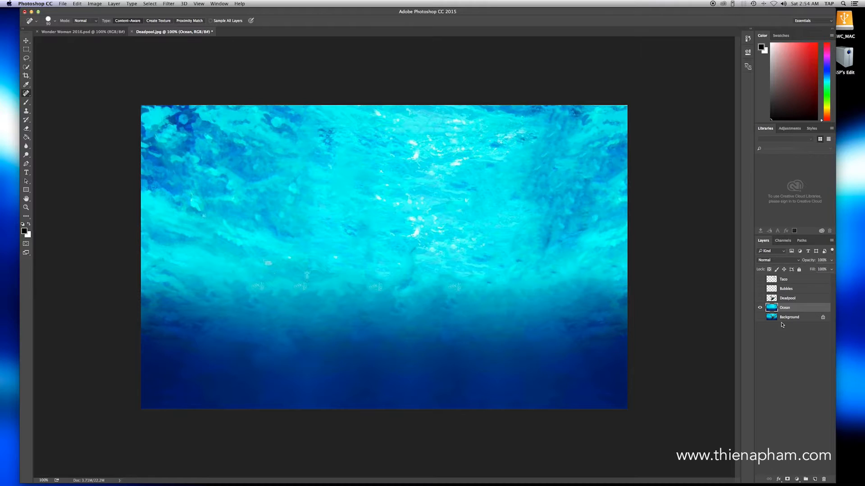
Step: Check the cutouts without the Ocean layer, and leave Taco, Bubbles, Deadpool and Ocean all shown with no layer selected
click(761, 308)
click(759, 298)
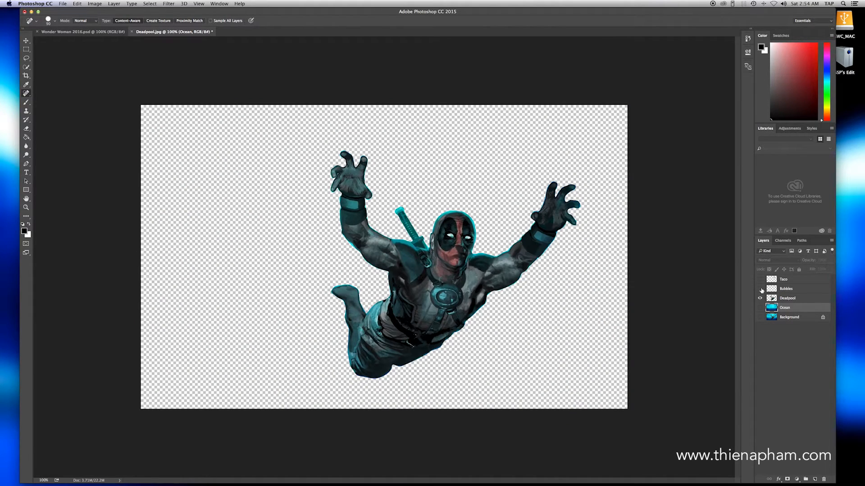
click(760, 280)
click(760, 307)
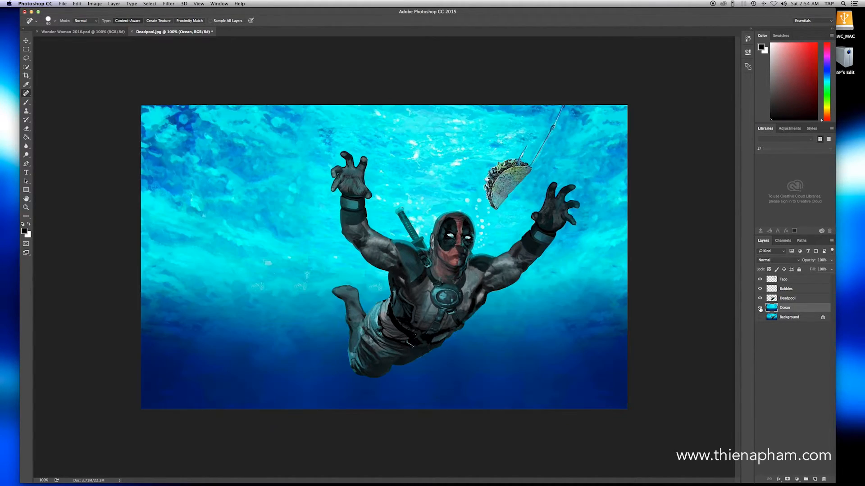
click(772, 354)
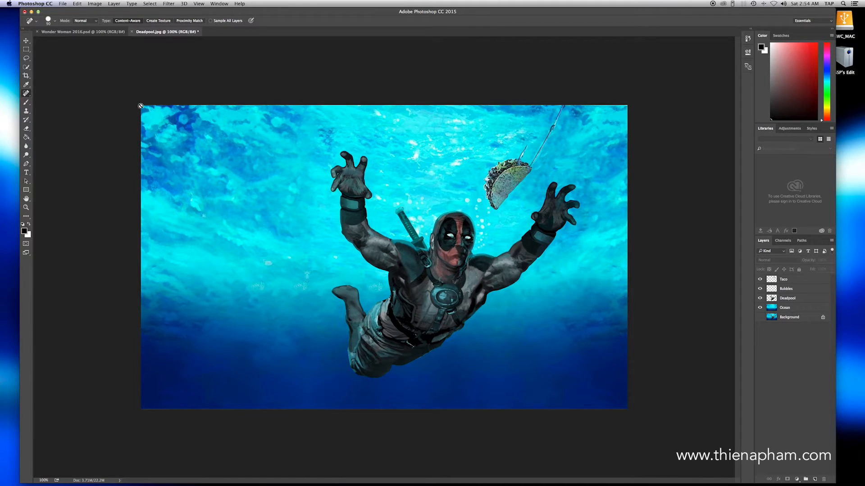
Step: Save the layered picture as Deadpool 2.psd in Photoshop format in the Photoshop CC 2015 folder
click(62, 4)
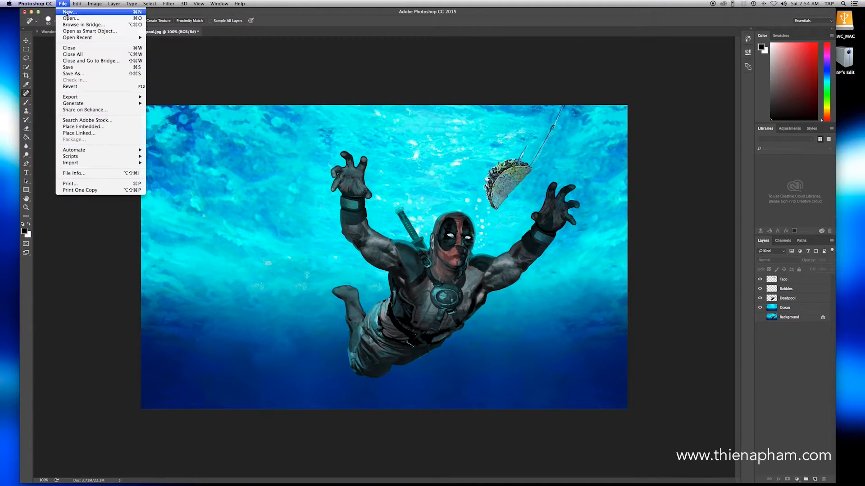
click(94, 68)
click(443, 118)
click(423, 125)
double_click(415, 151)
click(412, 95)
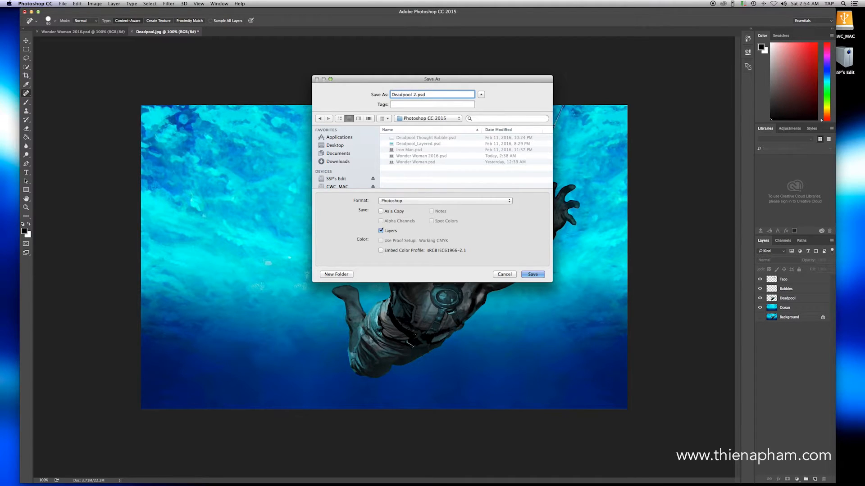
key(Return)
click(536, 198)
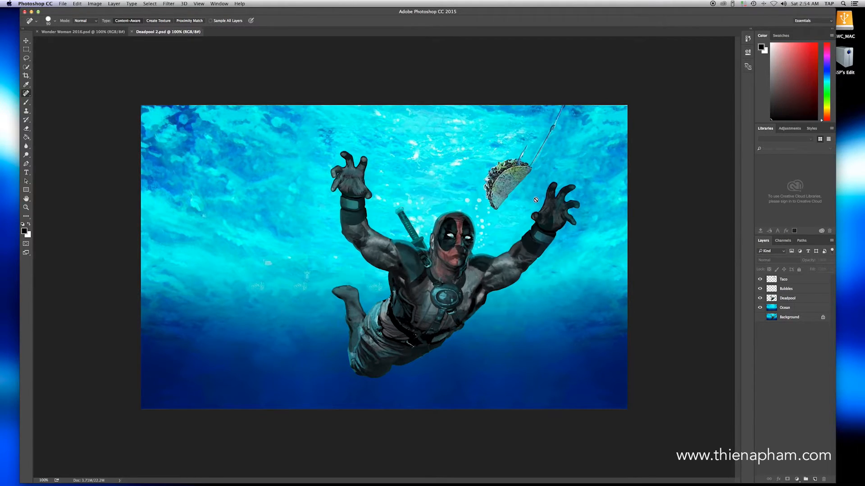
Step: Switch to After Effects and import Deadpool 2.psd as a composition with editable layer styles
key(ctrl+Up)
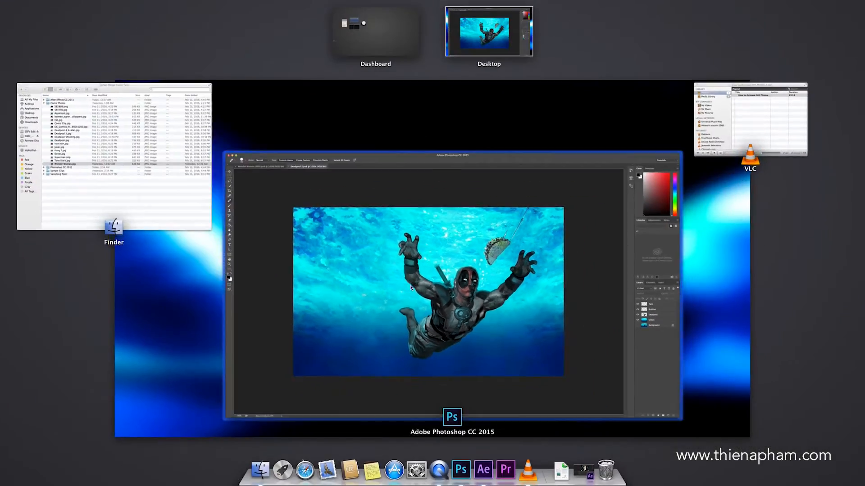
click(482, 472)
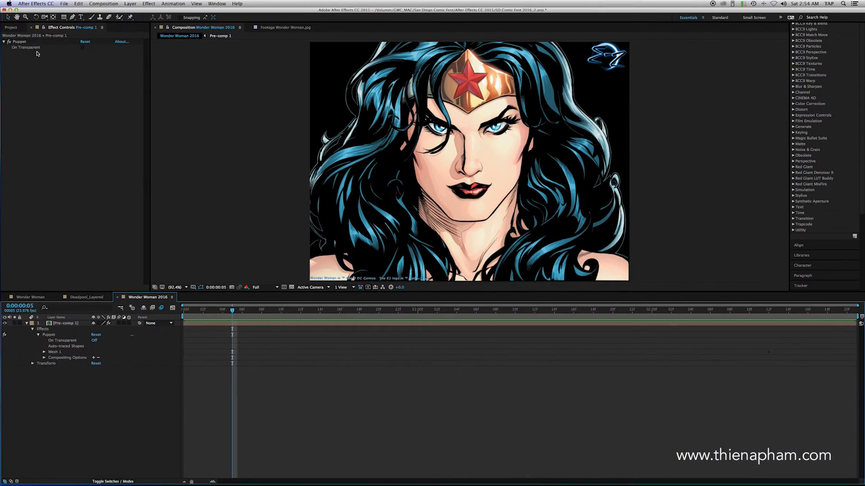
click(11, 27)
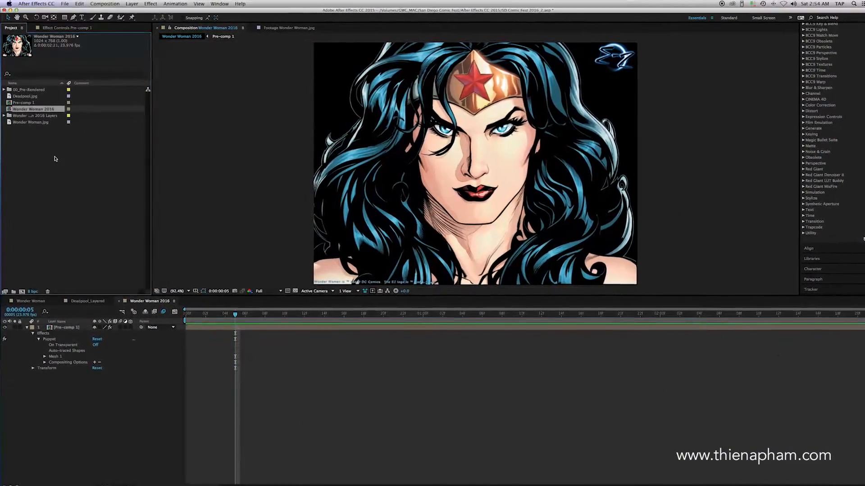
double_click(56, 160)
click(430, 116)
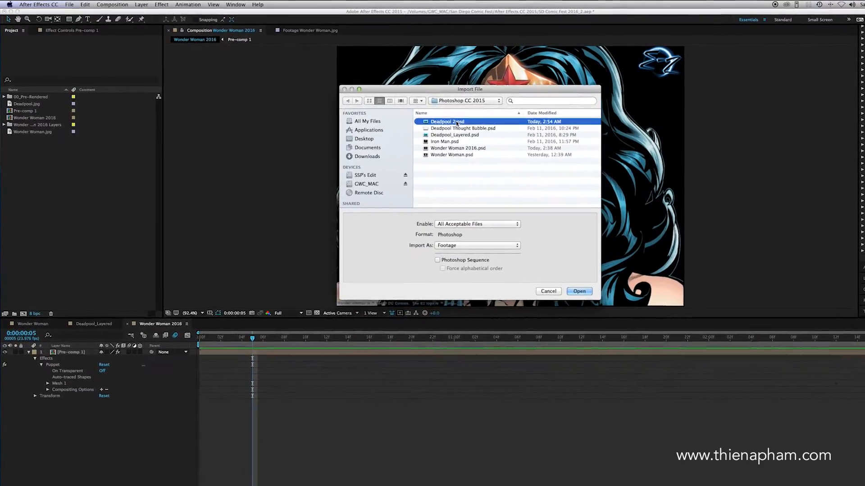
click(451, 236)
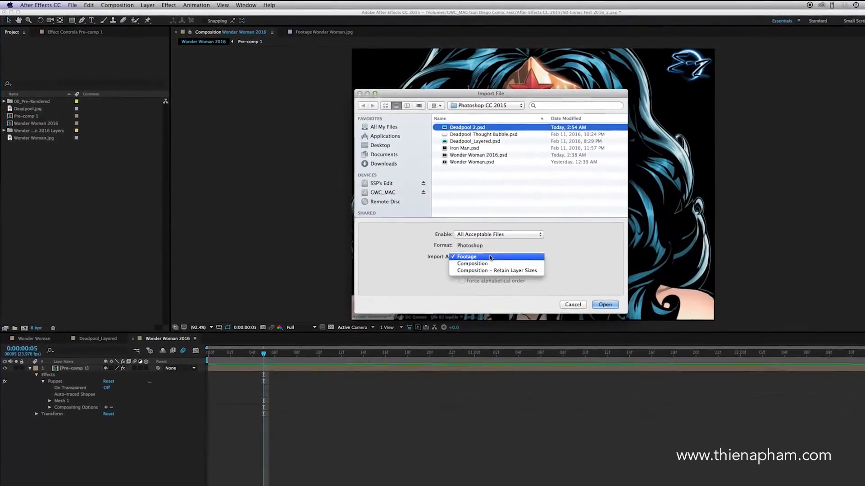
click(473, 264)
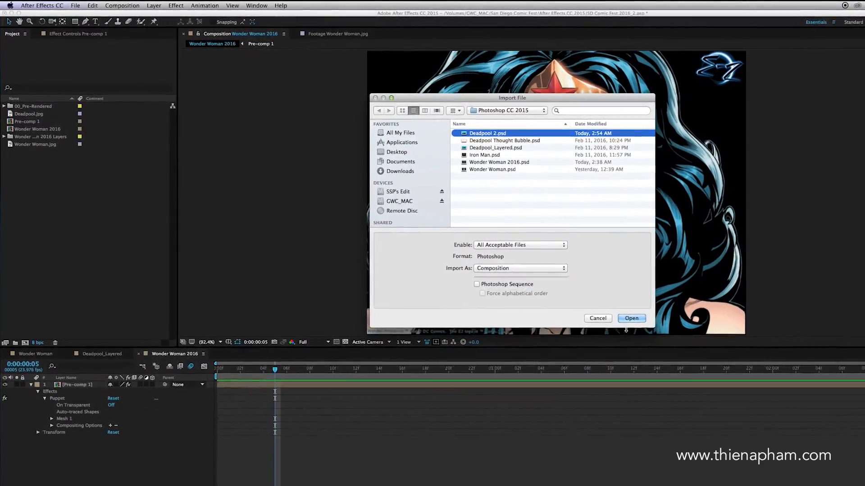
click(605, 305)
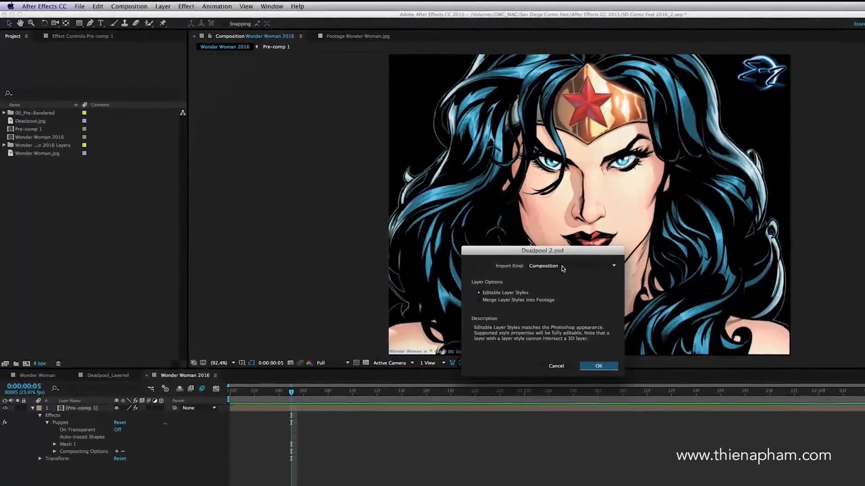
click(584, 358)
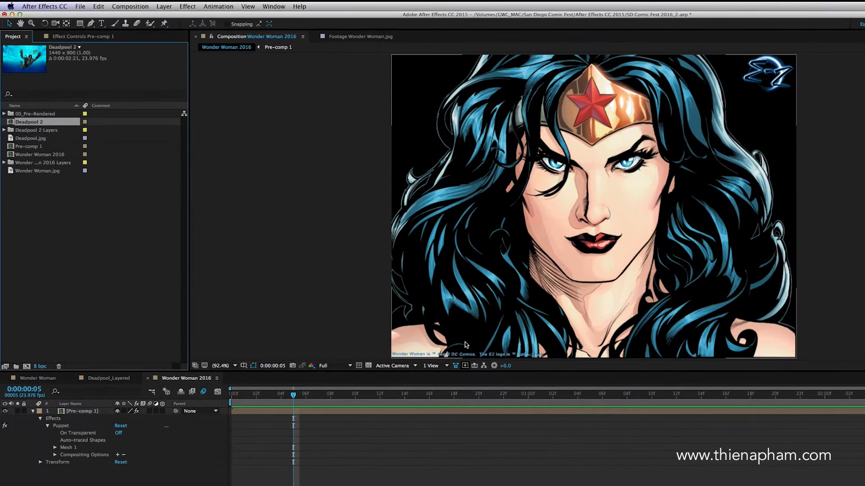
Step: Open the Deadpool 2 composition and make the Taco, Bubbles, Deadpool and Ocean layers 3D
double_click(11, 122)
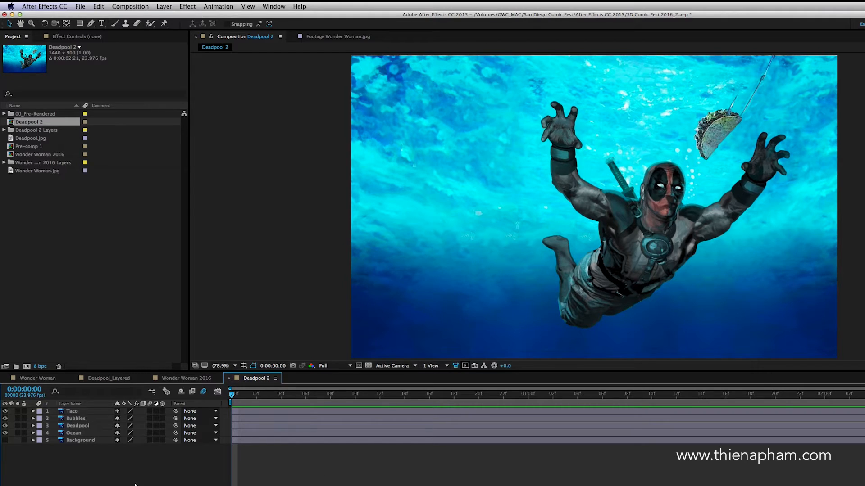
click(80, 433)
click(82, 425)
click(82, 419)
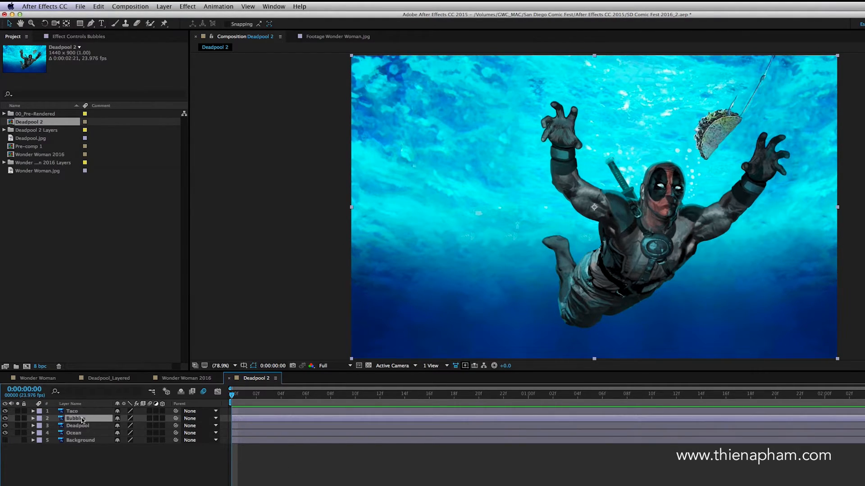
click(81, 411)
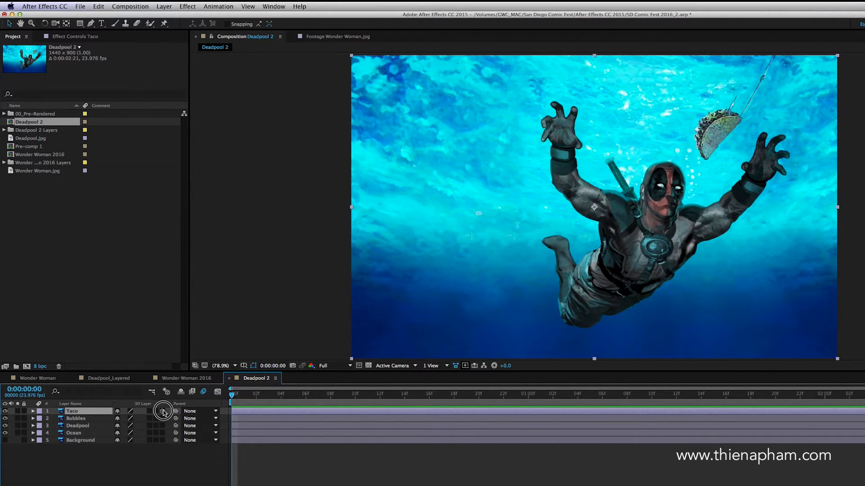
click(162, 433)
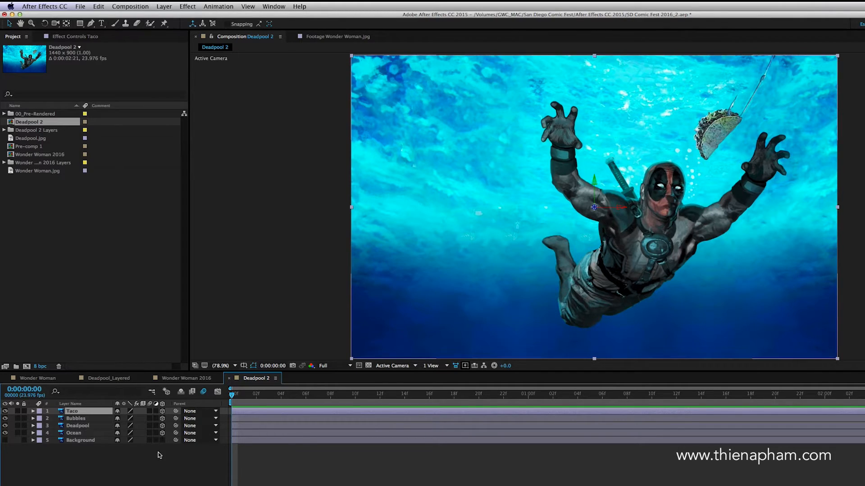
click(273, 464)
Step: Push the Ocean layer back along its Z axis until it spans about three quarters of the frame width
click(79, 433)
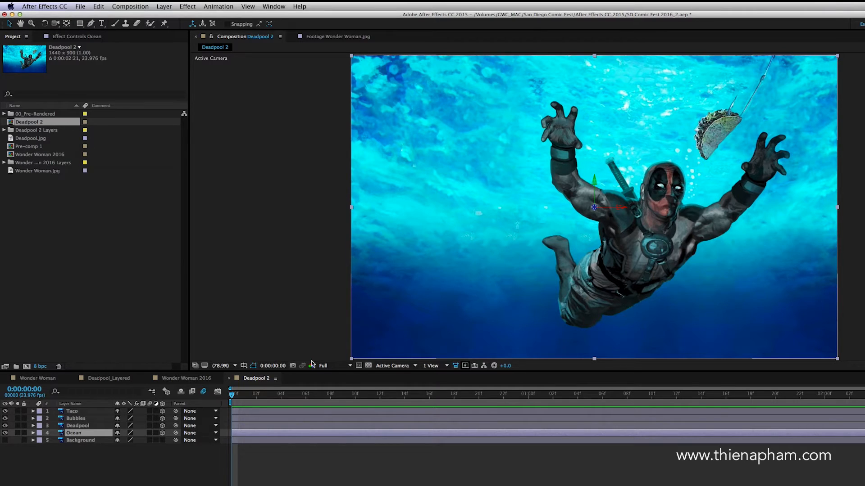
click(543, 457)
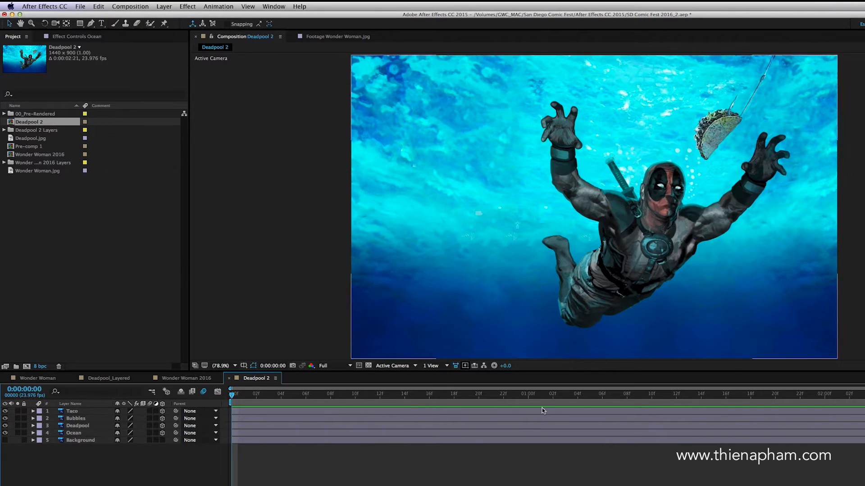
click(84, 434)
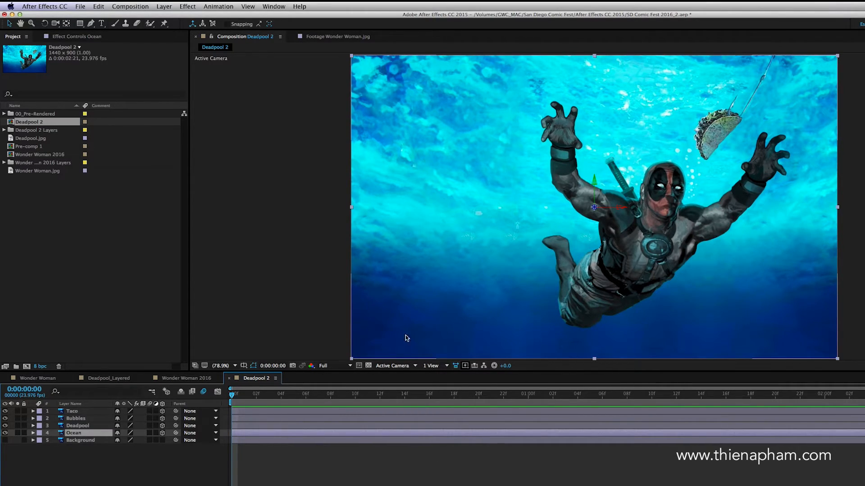
click(595, 209)
drag(595, 208, 593, 234)
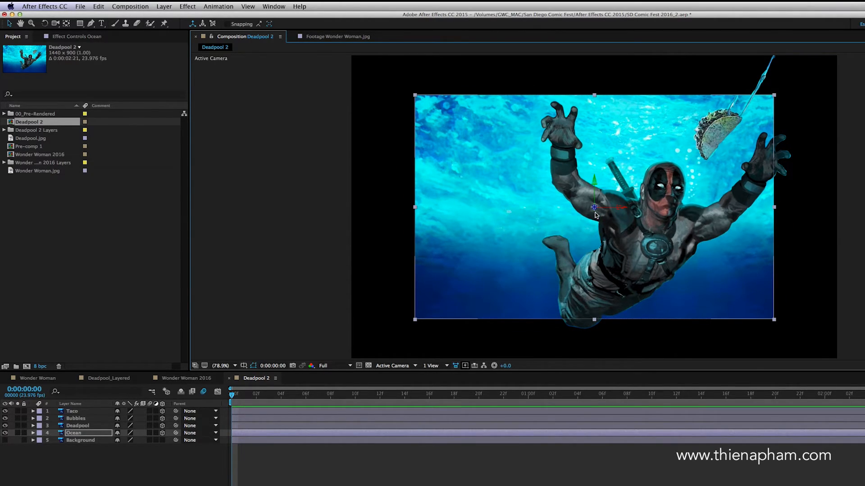
Step: Scale the Ocean layer to 138% so it fills the composition frame
click(595, 212)
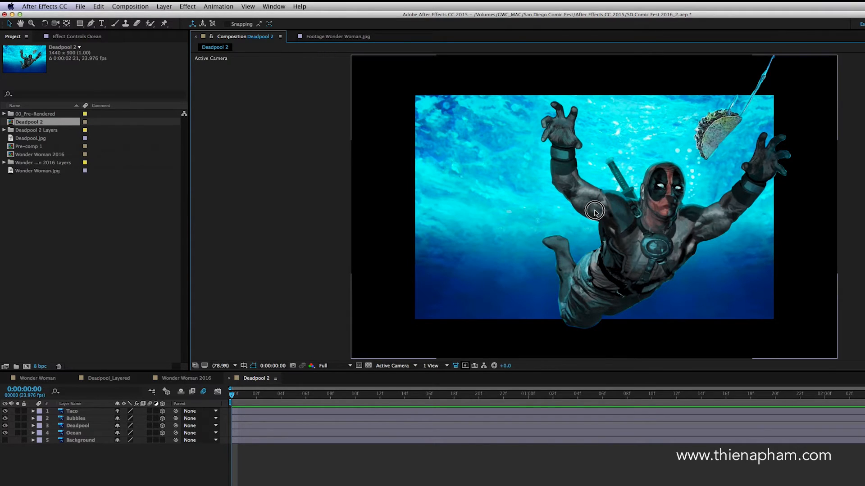
click(465, 471)
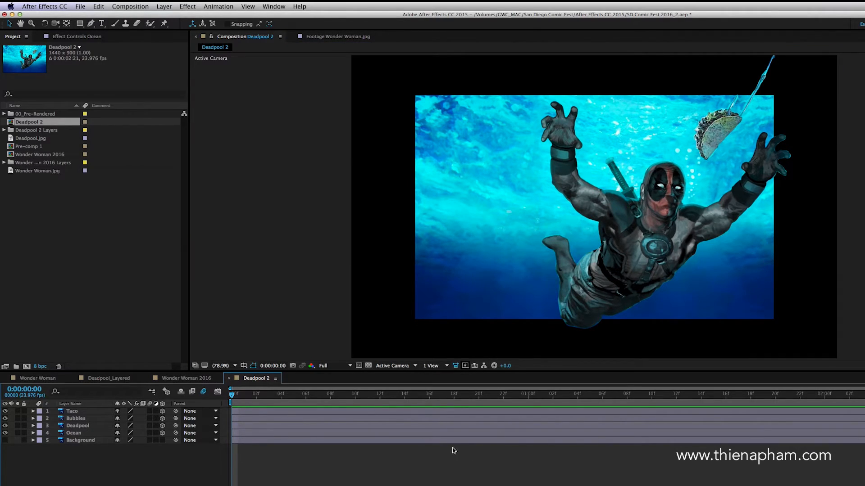
click(75, 433)
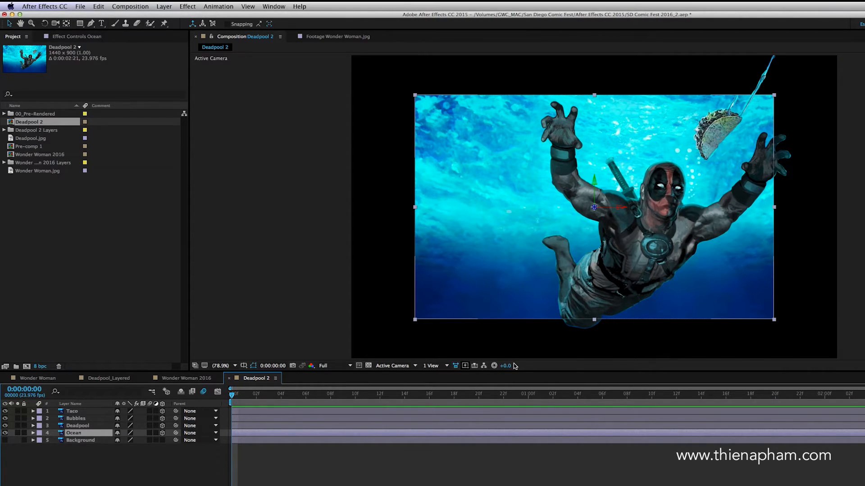
key(s)
drag(143, 441, 160, 442)
Step: Pull the Taco layer towards the viewer along Z, and shift the Bubbles layer slightly back and upward
click(96, 412)
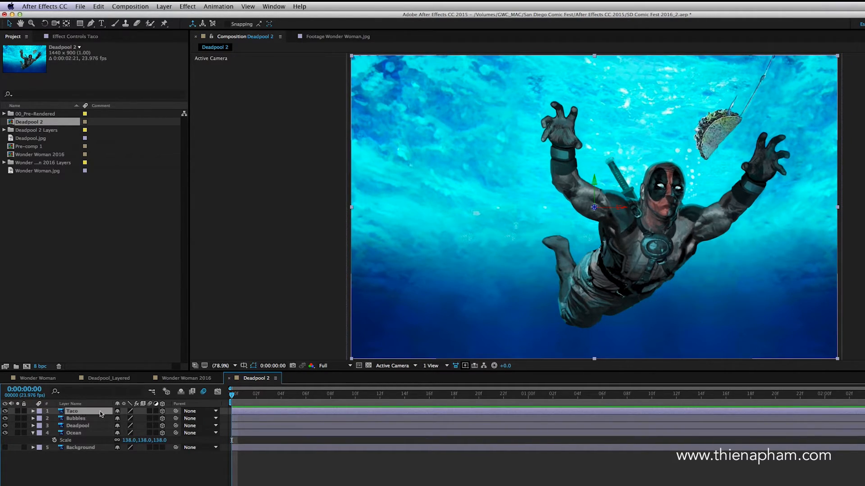
drag(594, 208, 600, 199)
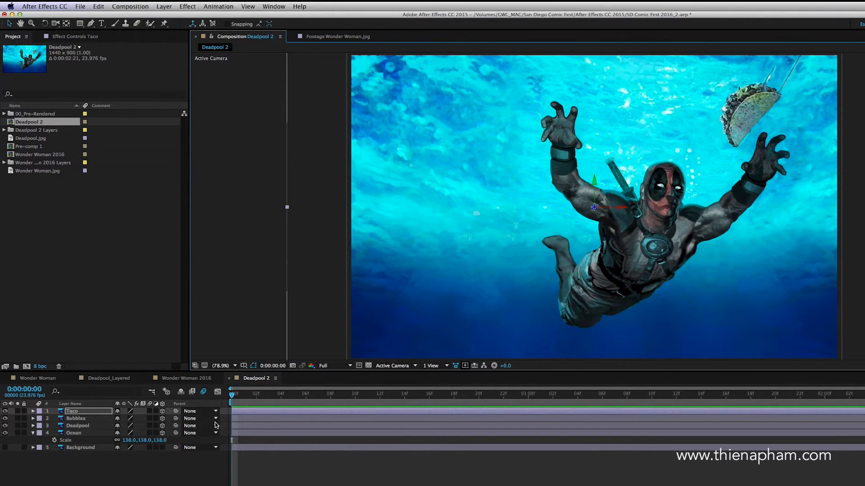
click(81, 420)
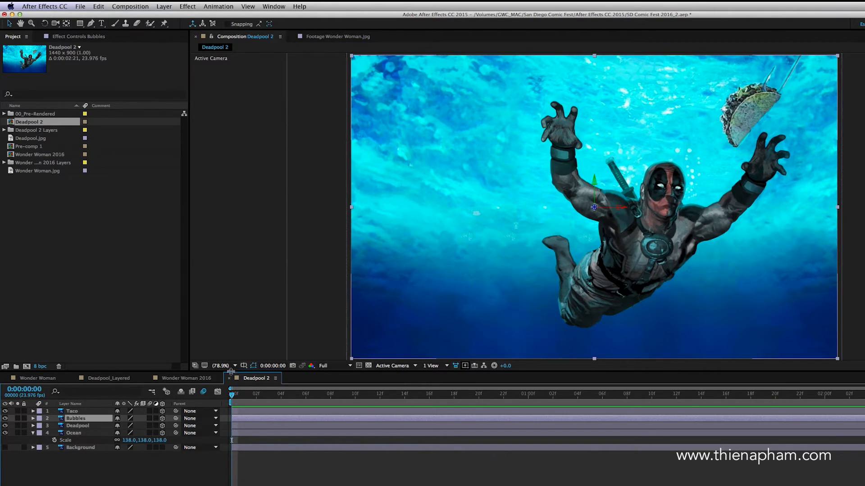
drag(595, 182, 595, 184)
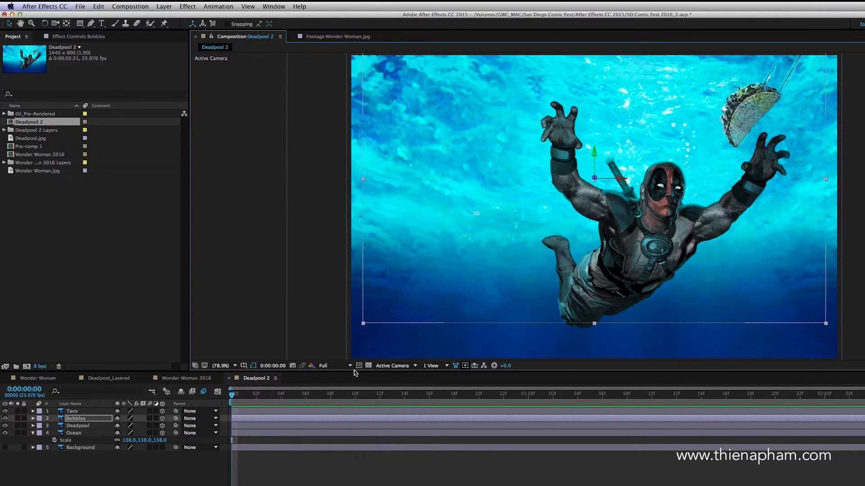
Step: Move the Taco, Bubbles and Deadpool layers together to the left along the X axis
shift+click(81, 426)
shift+click(81, 412)
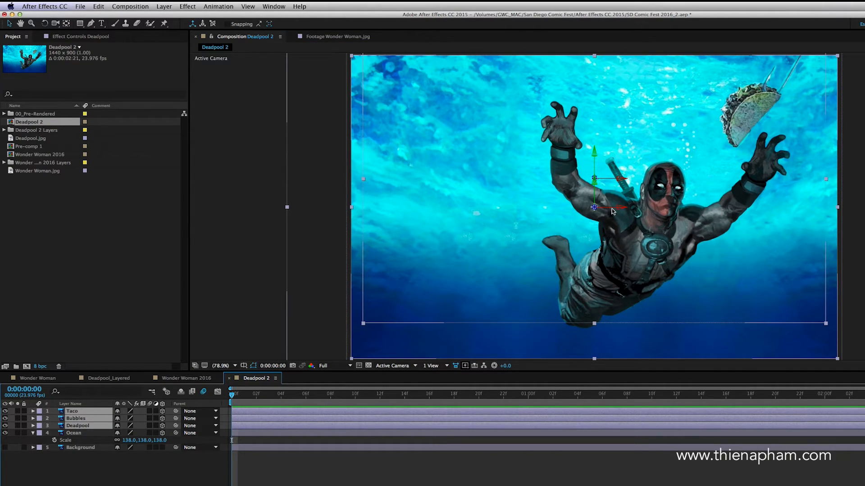
drag(620, 210, 615, 212)
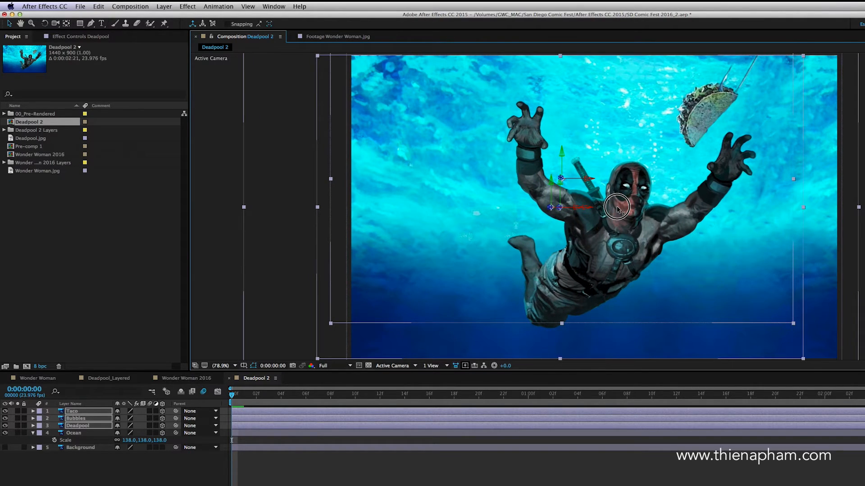
click(279, 483)
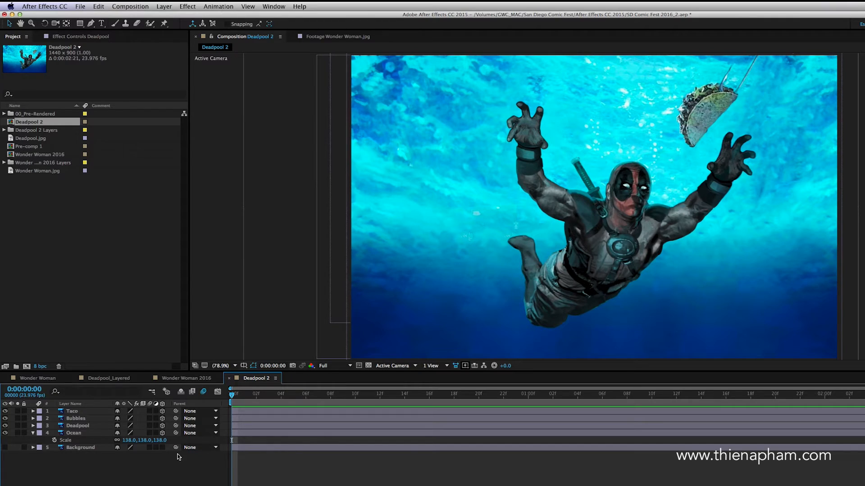
Step: Create a two-node camera with the 50mm preset in the Deadpool 2 composition
click(165, 7)
mouse_move(203, 16)
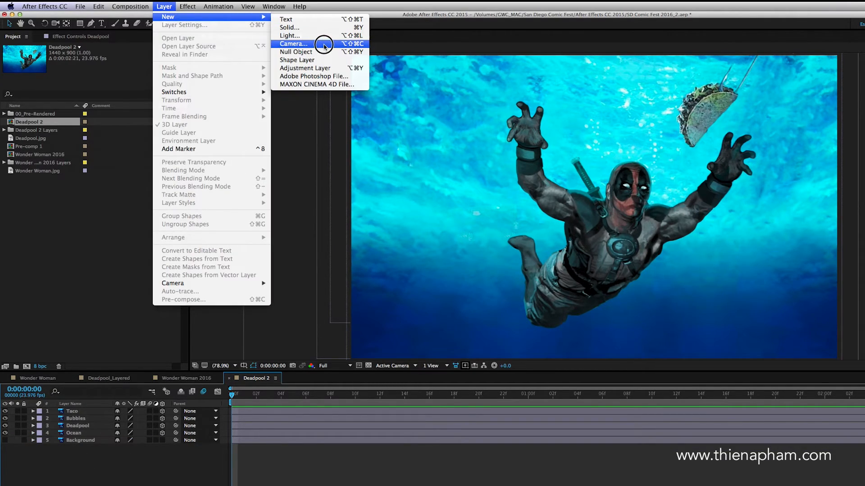
click(324, 45)
click(594, 252)
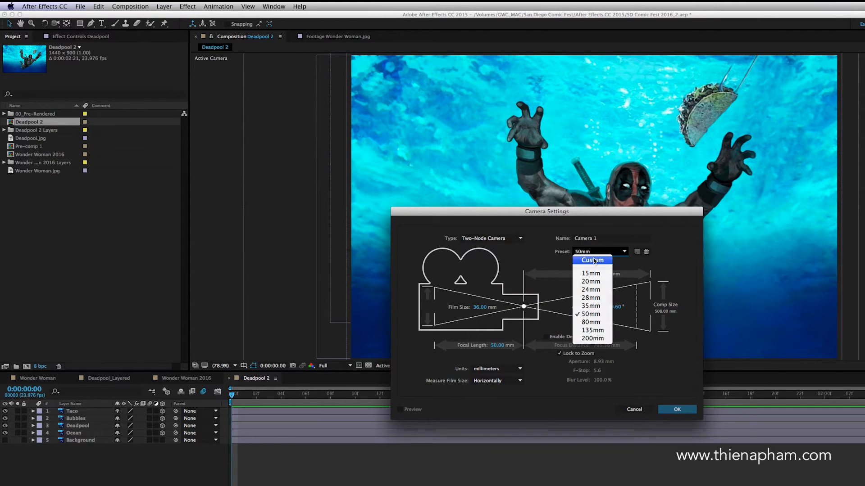
click(591, 314)
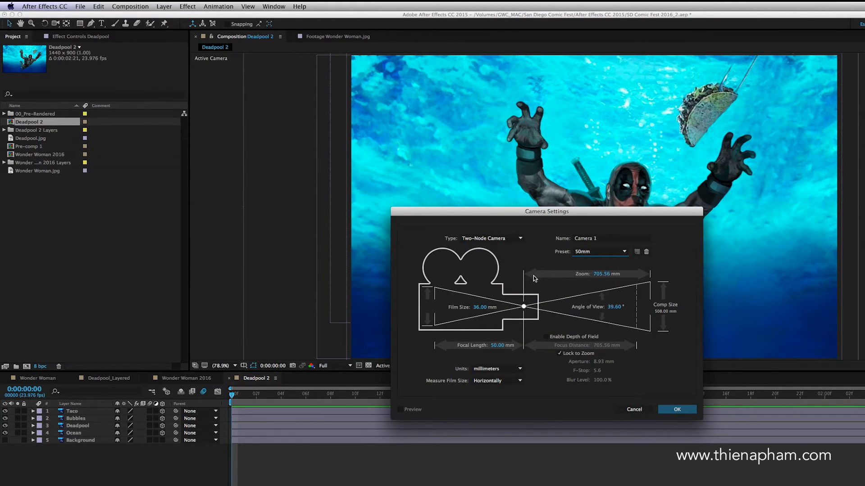
click(685, 412)
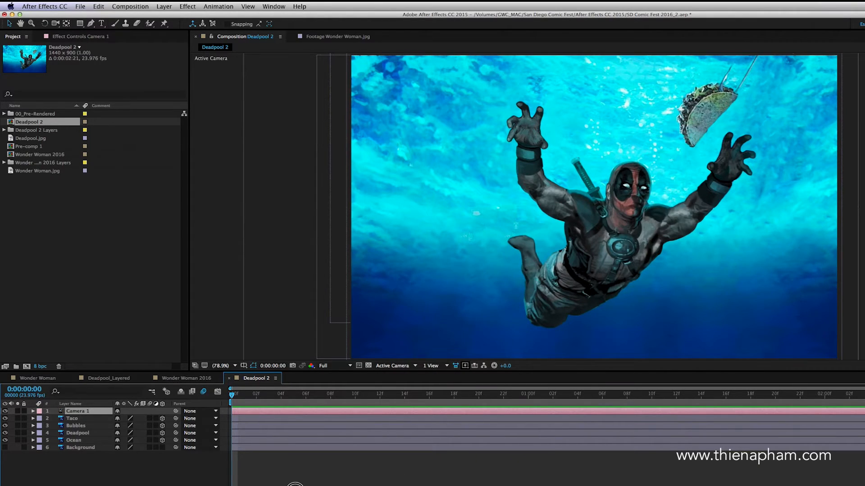
click(295, 484)
Step: Orbit the camera around the scene to examine the depth between the layers, and undo the camera moves
drag(53, 23, 69, 26)
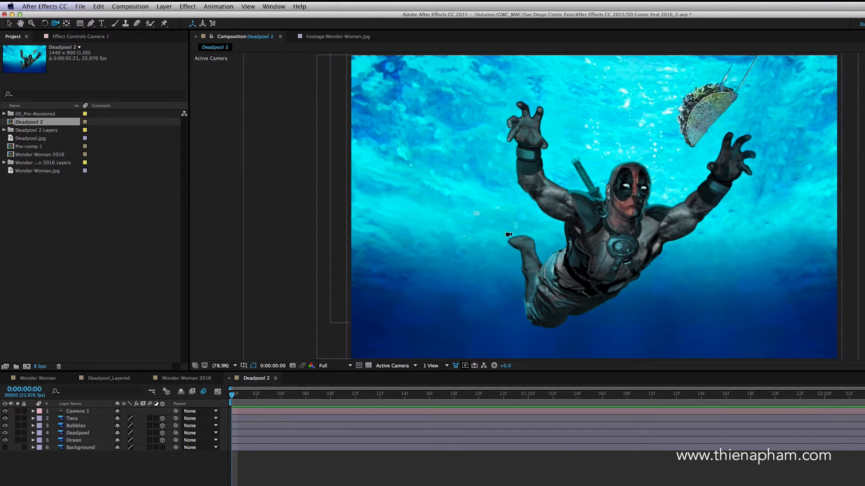
drag(563, 227, 622, 245)
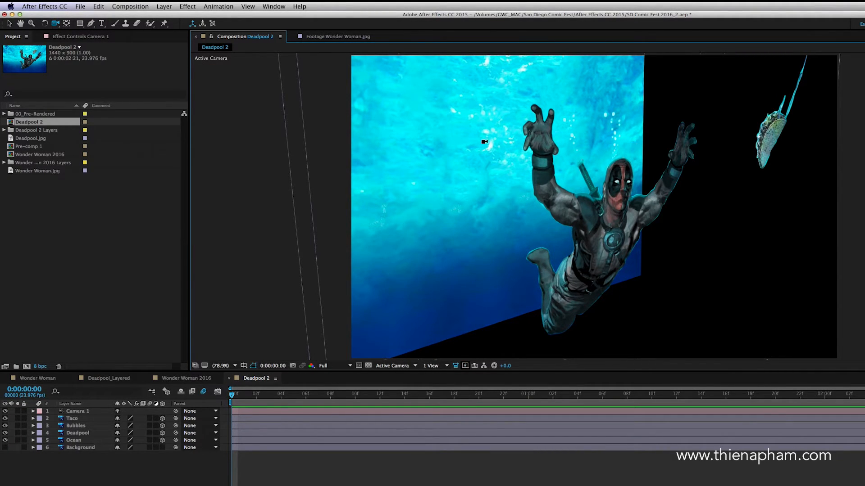
drag(560, 219, 613, 266)
key(super+z)
key(super+z)
key(super+z)
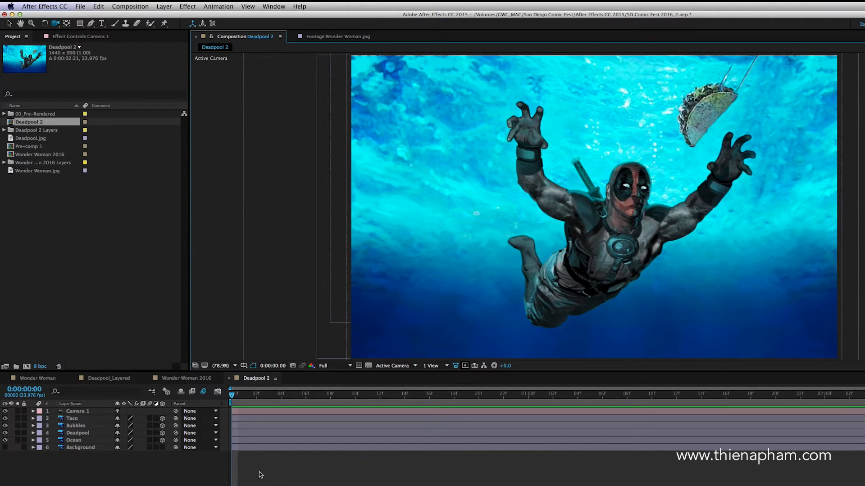
Step: Enable keyframing for all of Camera 1's transform properties, from Point of Interest to Z Rotation, at 0:00:00:00
mouse_move(231, 396)
mouse_down()
mouse_move(351, 398)
mouse_move(230, 405)
mouse_up()
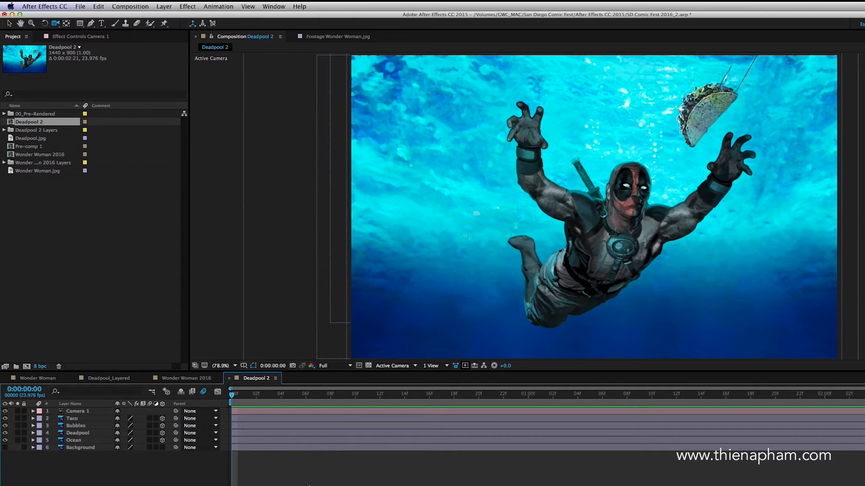
click(33, 411)
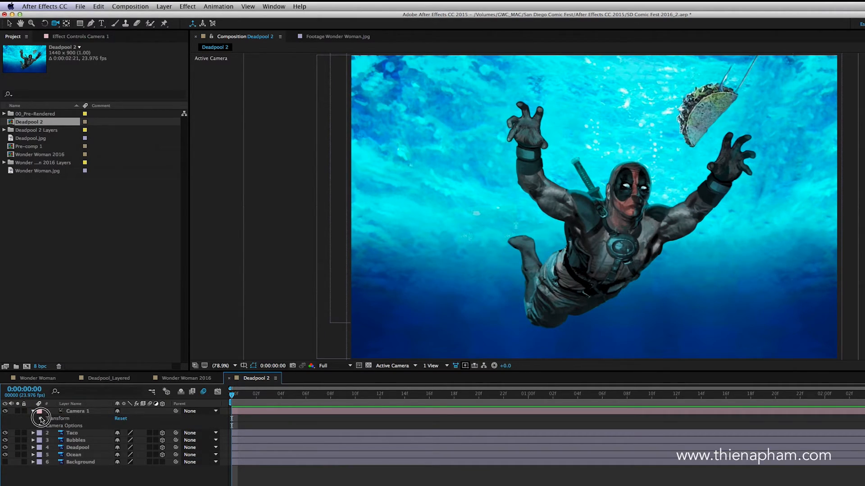
click(41, 418)
drag(54, 426, 55, 464)
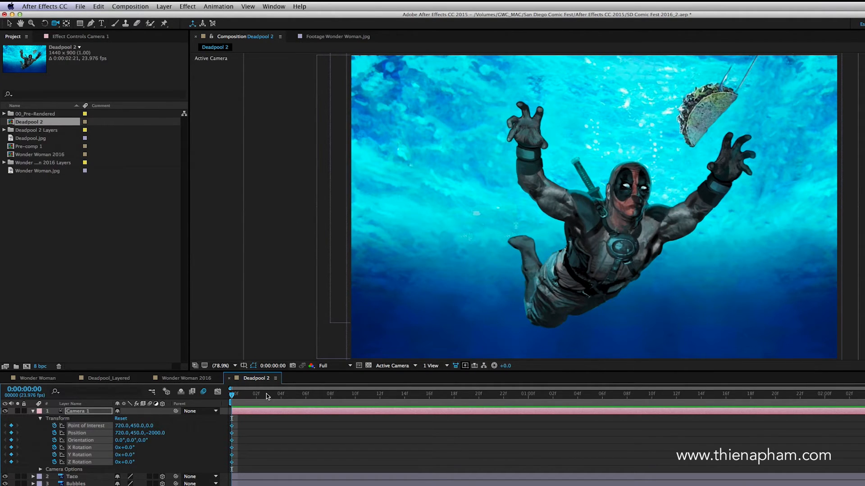
Step: At 0:00:02:12, orbit Camera 1 to the position 972.0, 218.2, -1970.5 to keyframe the end of its move
drag(234, 395, 864, 396)
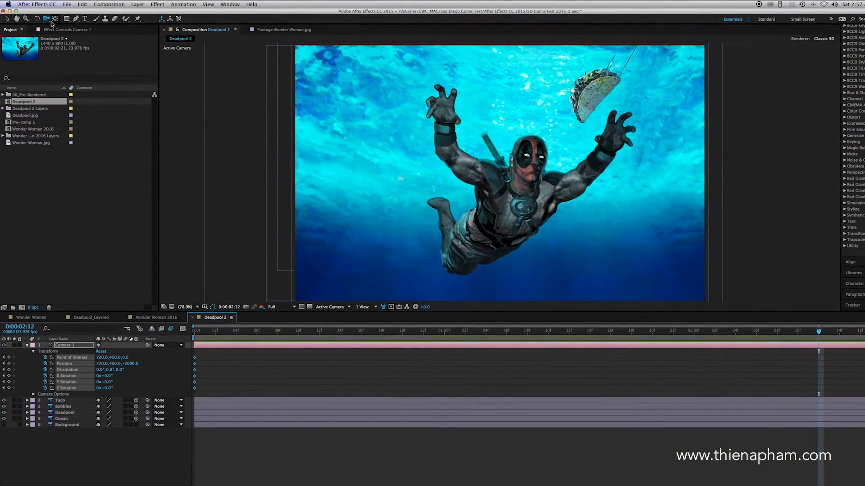
click(50, 21)
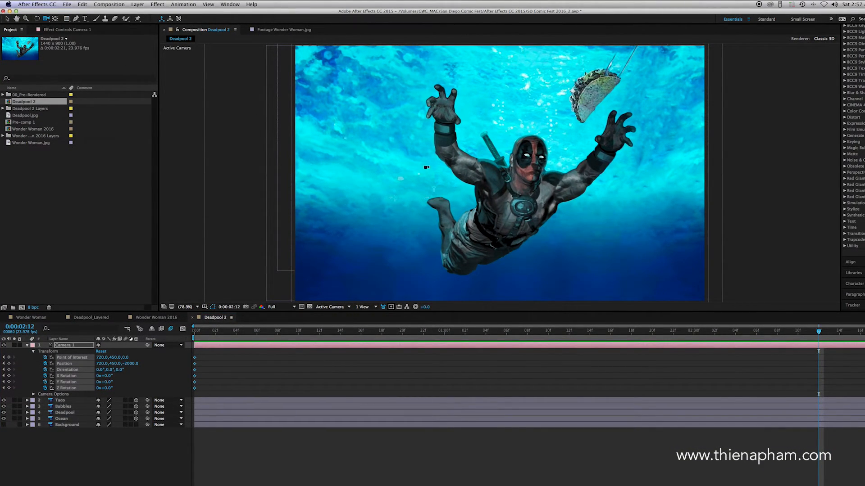
drag(635, 143, 626, 157)
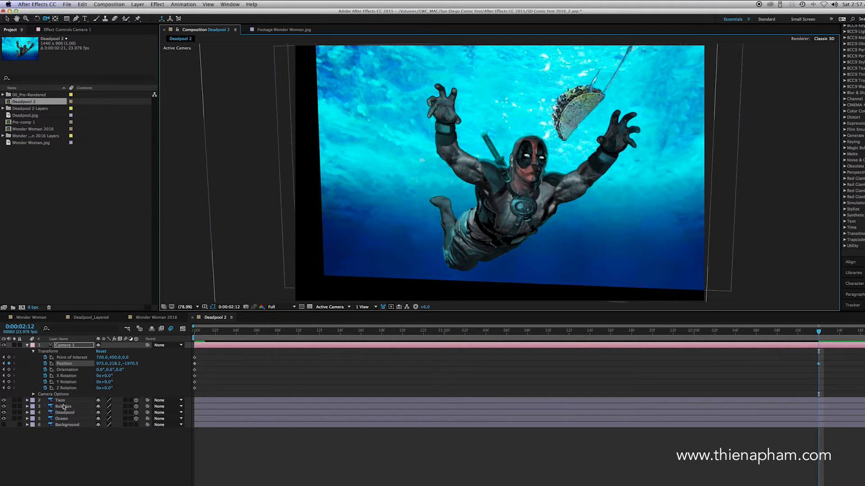
Step: Scale the Ocean layer to 175% so it covers the frame's exposed edges at the end of the camera move
click(62, 419)
key(s)
drag(129, 427, 145, 426)
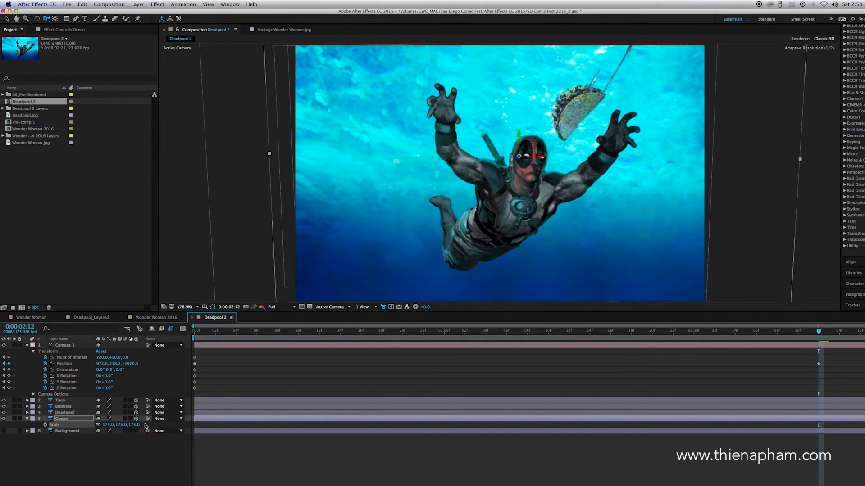
click(412, 465)
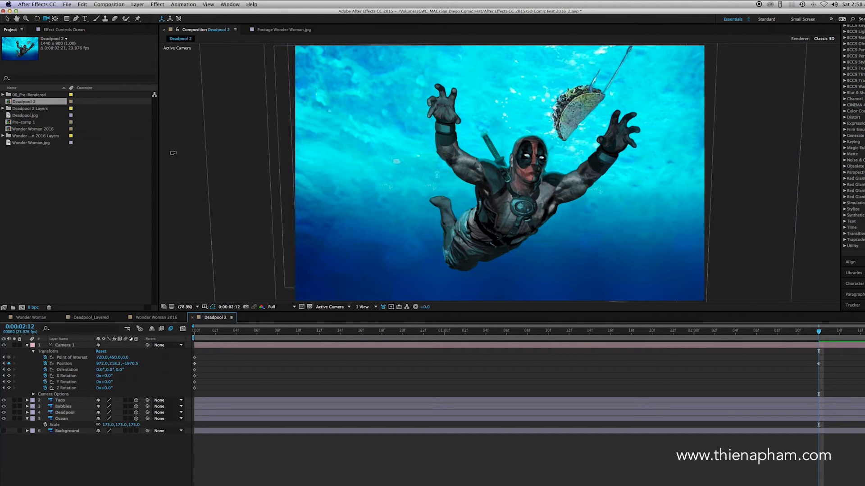
Step: Add an adjustment layer above the camera and apply the Generate category's Lens Flare effect to it
click(137, 4)
mouse_move(142, 13)
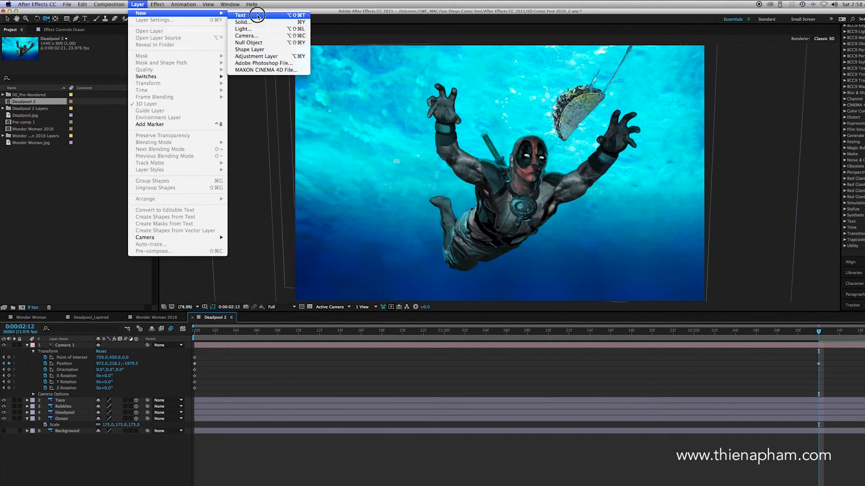
click(270, 56)
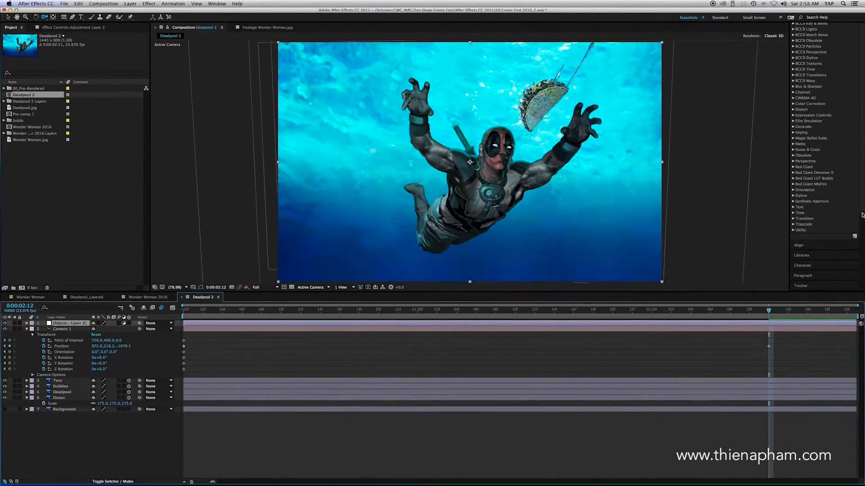
drag(862, 215, 863, 200)
drag(860, 230, 860, 40)
click(825, 66)
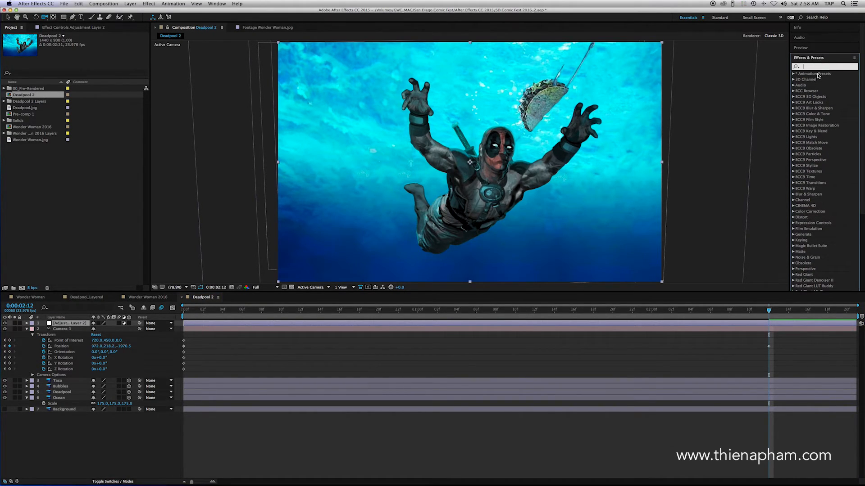
text(lens flare)
drag(819, 133, 270, 325)
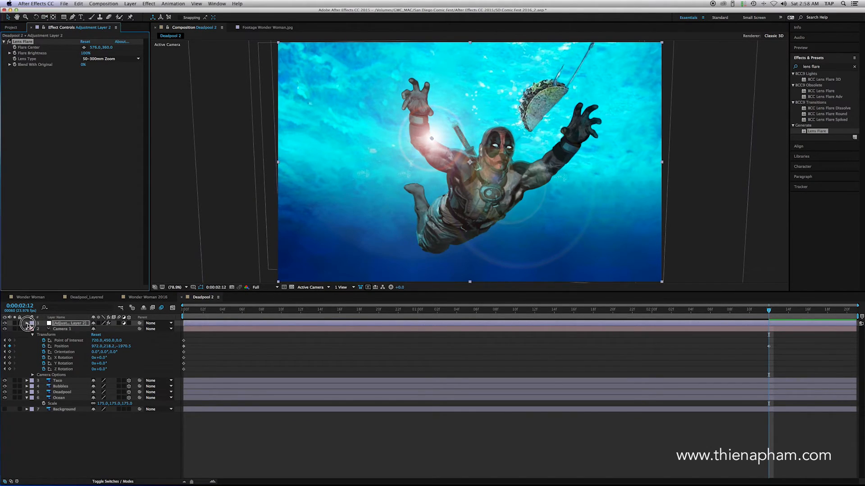
Step: Set the Lens Flare's Flare Center to -25.0, -40.0, just outside the frame's upper-left corner
click(27, 324)
click(33, 329)
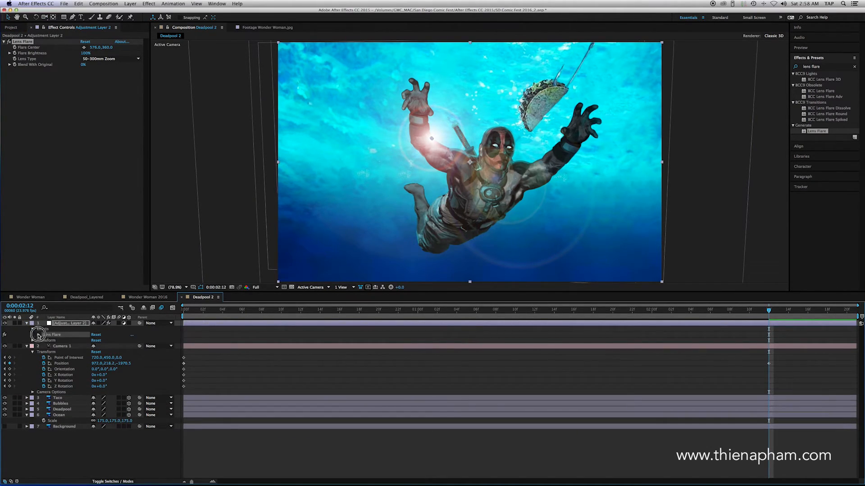
click(38, 335)
mouse_move(98, 343)
mouse_down()
mouse_move(64, 345)
mouse_move(110, 343)
mouse_up()
click(109, 341)
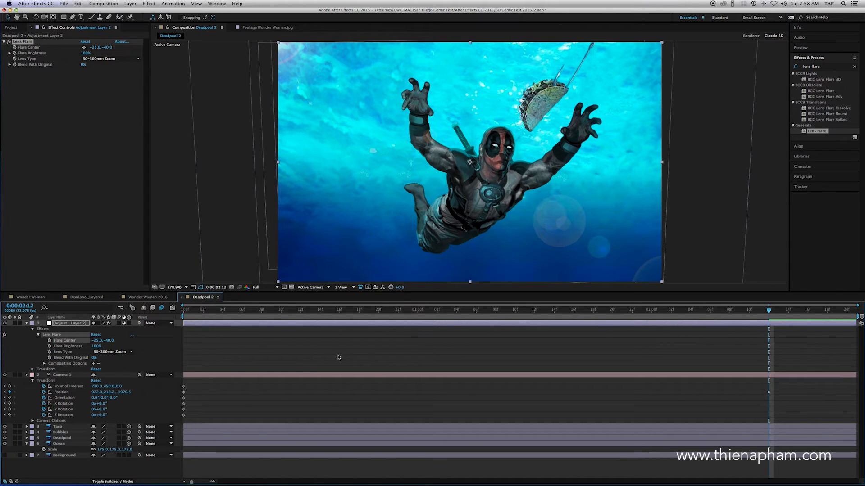
Step: Add a starting keyframe for the Lens Flare's Flare Center at 0:00:00:00
drag(768, 312, 167, 332)
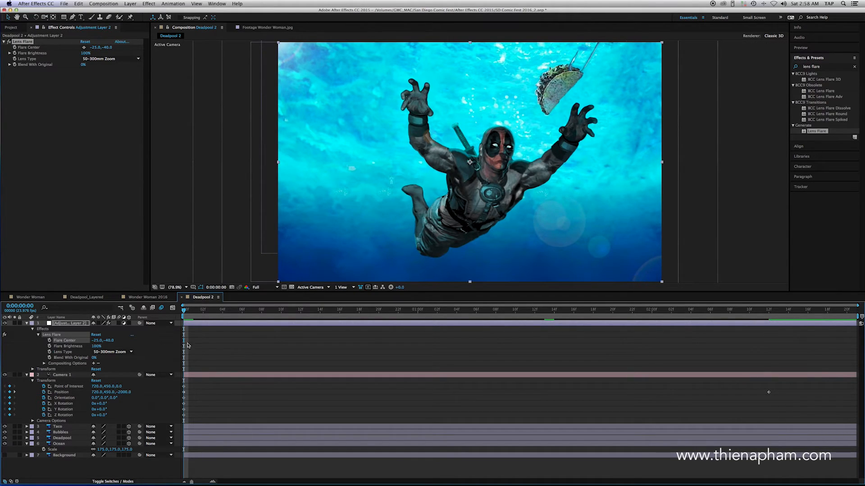
drag(185, 311, 178, 317)
click(50, 341)
Step: Set the Flare Center to 20.0, -80.0 at 0:00:02:12 and preview the animation from the beginning
drag(184, 311, 769, 375)
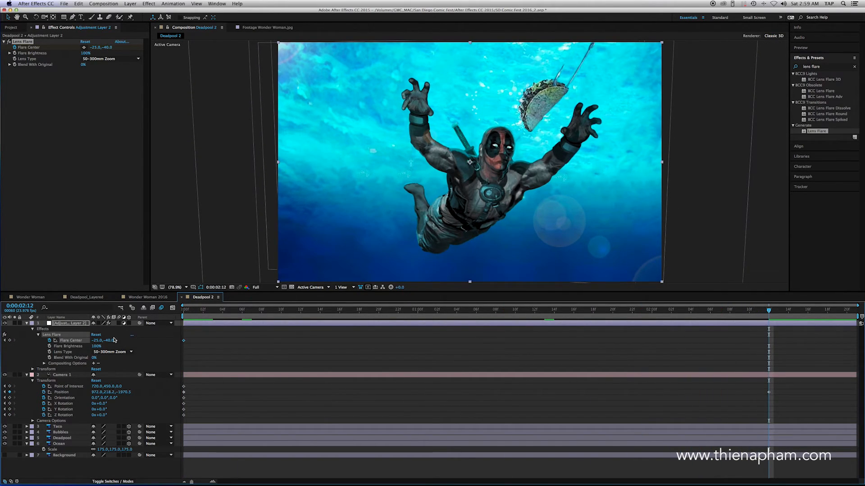
mouse_move(110, 344)
mouse_down()
mouse_move(96, 344)
mouse_move(109, 341)
mouse_up()
key(Home)
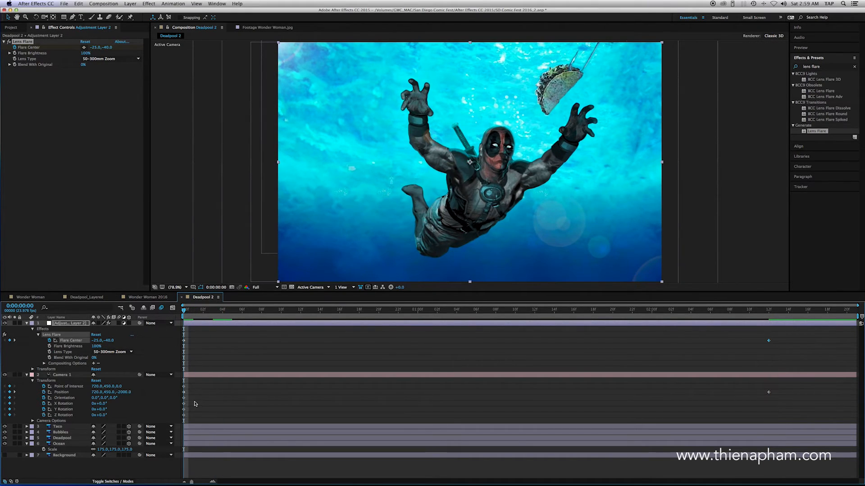
key(space)
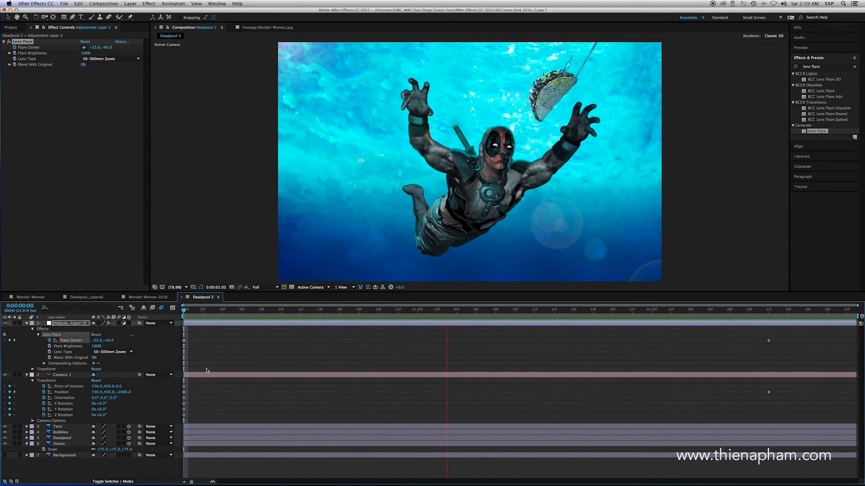
Step: Stop the preview, return to the first frame, and collapse the adjustment layer's and Ocean layer's properties
key(space)
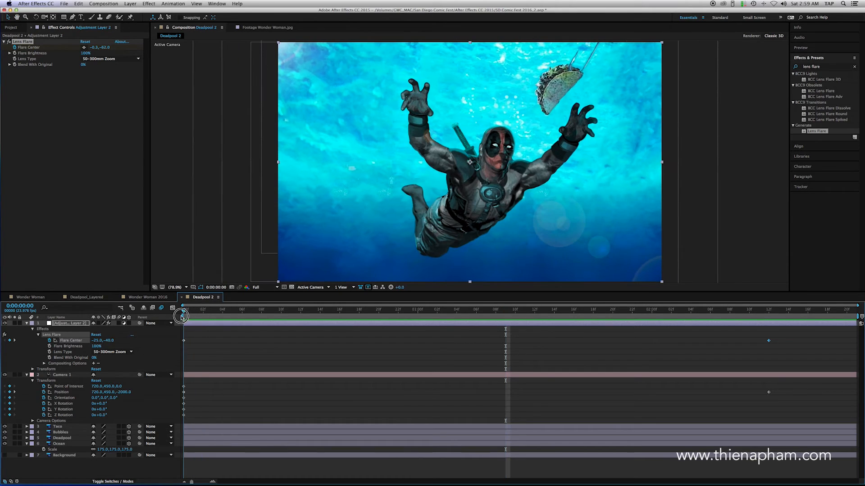
key(Home)
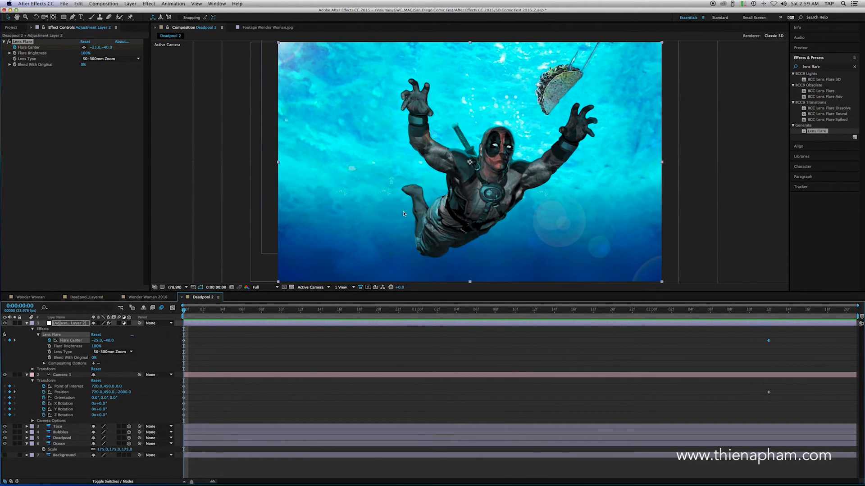
click(27, 323)
mouse_move(185, 311)
mouse_down()
mouse_move(204, 312)
mouse_move(176, 315)
mouse_up()
click(222, 422)
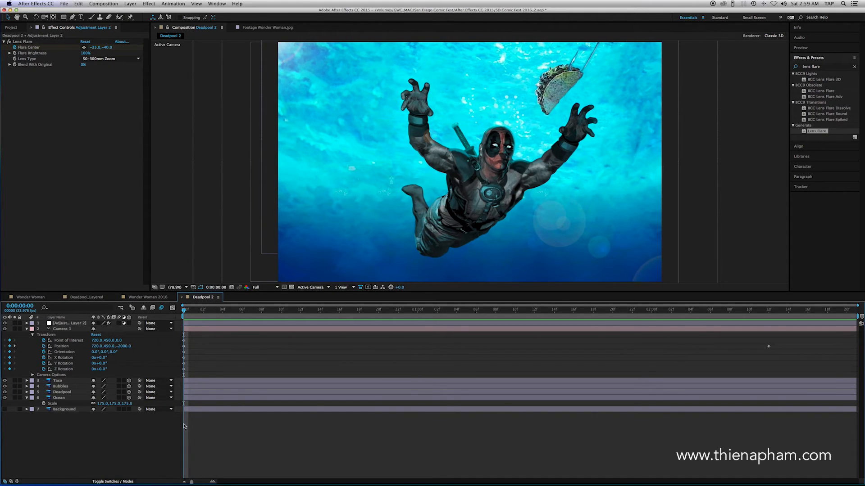
click(27, 397)
Step: Place Puppet pins on the Deadpool layer at the chin, top of the head, raised arm, far shoulder and both hands
click(62, 392)
click(130, 17)
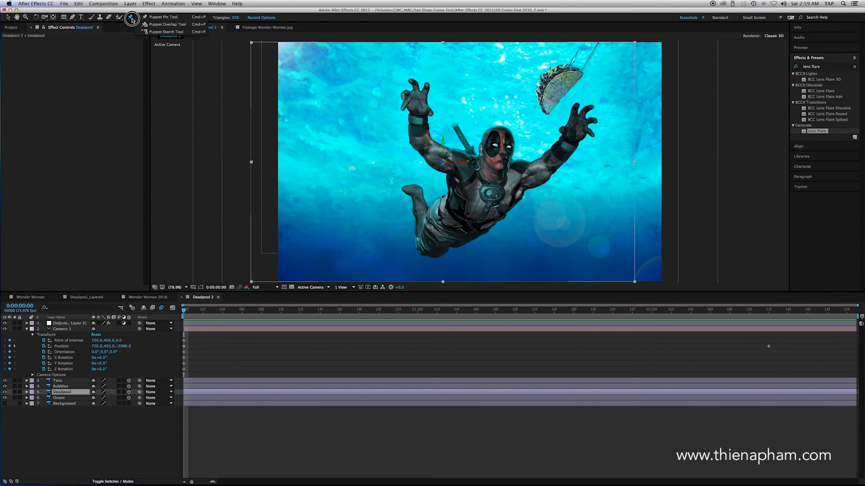
click(500, 168)
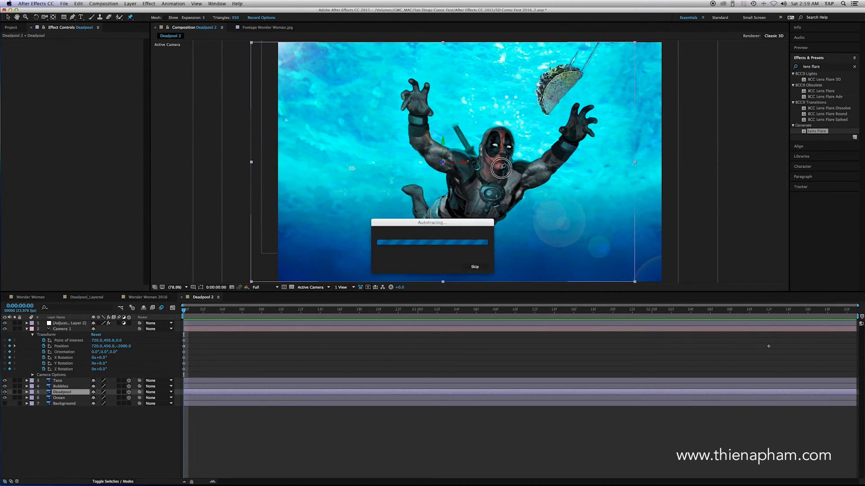
click(500, 128)
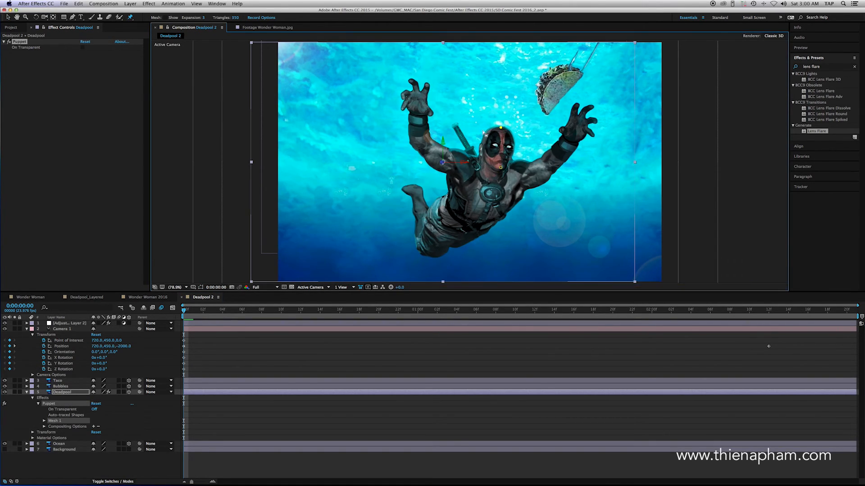
click(422, 144)
click(418, 98)
click(521, 164)
click(577, 126)
Step: At 0:00:02:12, shift the head pins slightly, bend one hand inward and raise the other toward the taco
drag(192, 313, 767, 354)
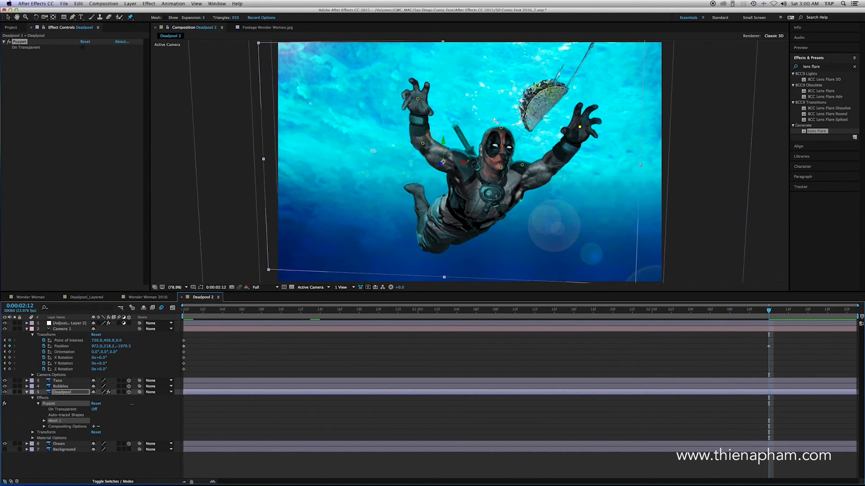
drag(502, 129, 496, 127)
drag(502, 170, 500, 169)
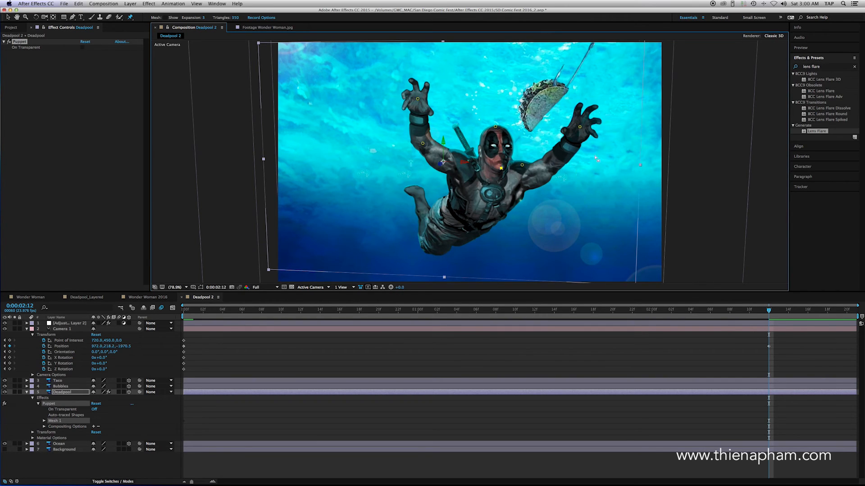
mouse_move(419, 100)
mouse_down()
mouse_move(415, 92)
mouse_move(427, 98)
mouse_up()
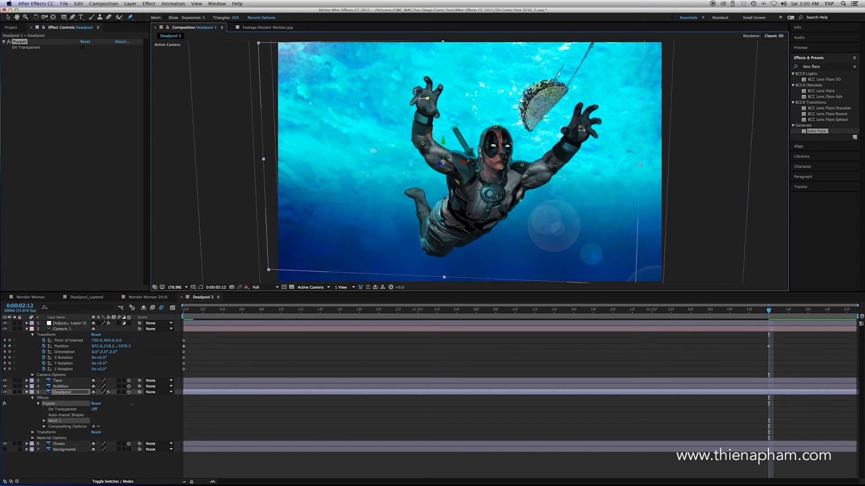
drag(580, 127, 575, 116)
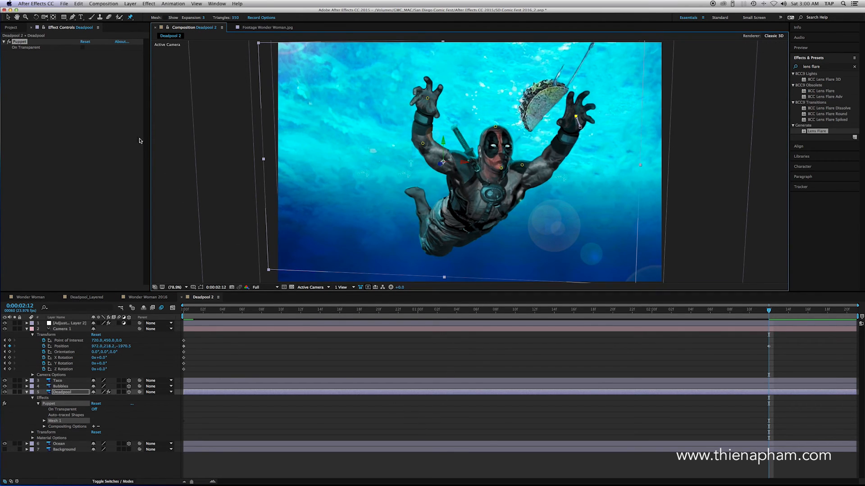
Step: Import Deadpool Thought Bubble.psd as footage with merged layers
click(11, 28)
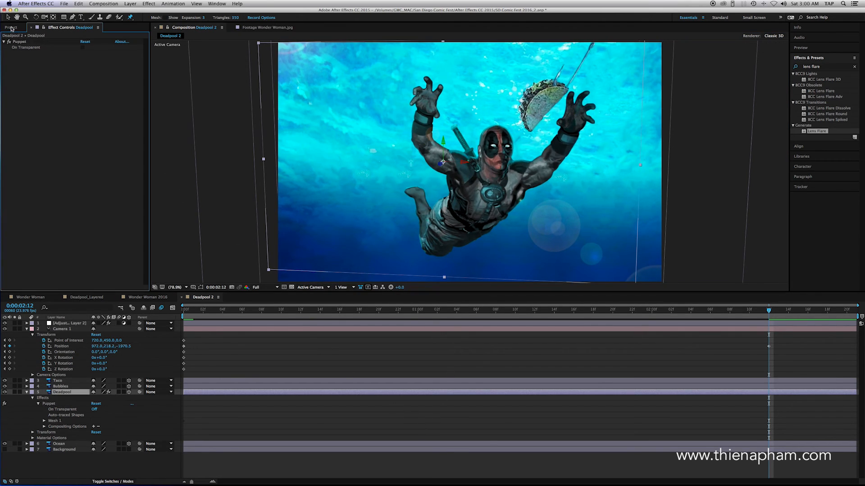
click(64, 4)
mouse_move(92, 91)
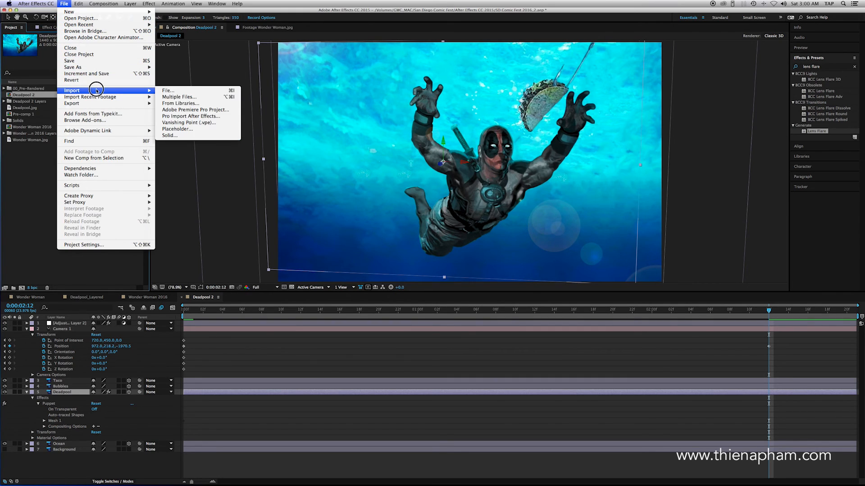
click(174, 92)
click(414, 118)
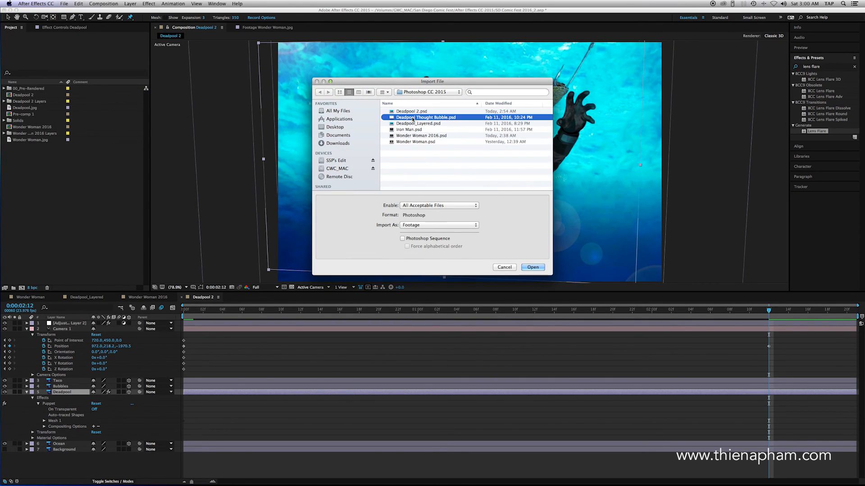
click(473, 225)
click(437, 226)
click(533, 268)
click(436, 210)
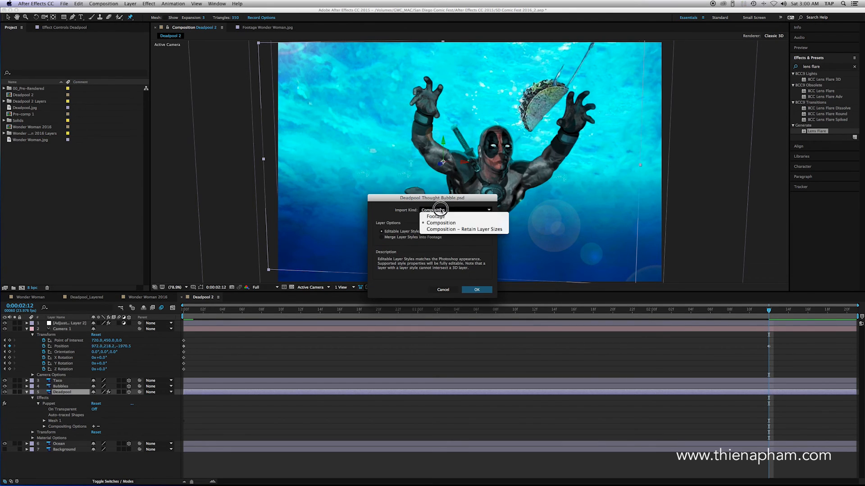
click(435, 204)
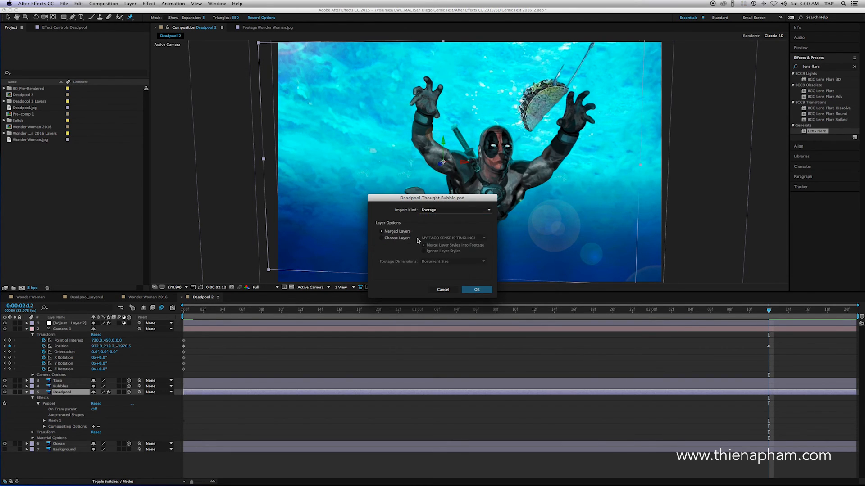
click(476, 290)
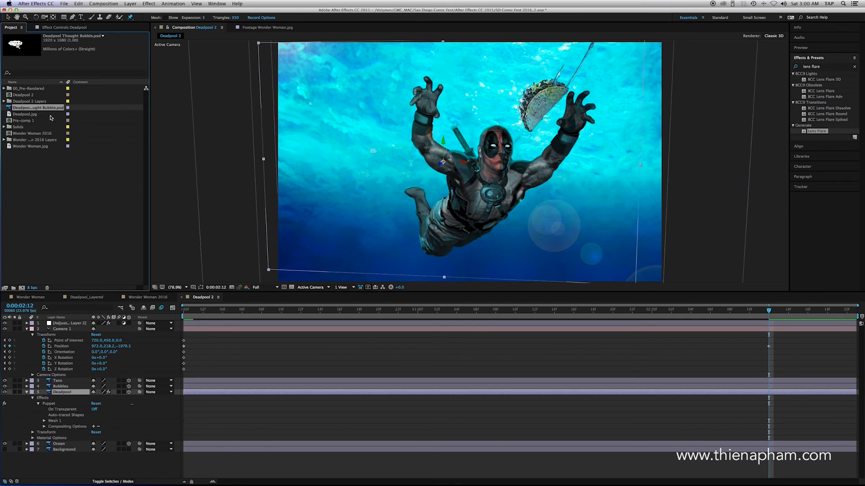
Step: Add the thought bubble directly above the Deadpool layer as a 3D layer and scale it to 41%
drag(12, 111, 75, 398)
click(71, 324)
click(129, 392)
key(s)
drag(119, 398, 109, 404)
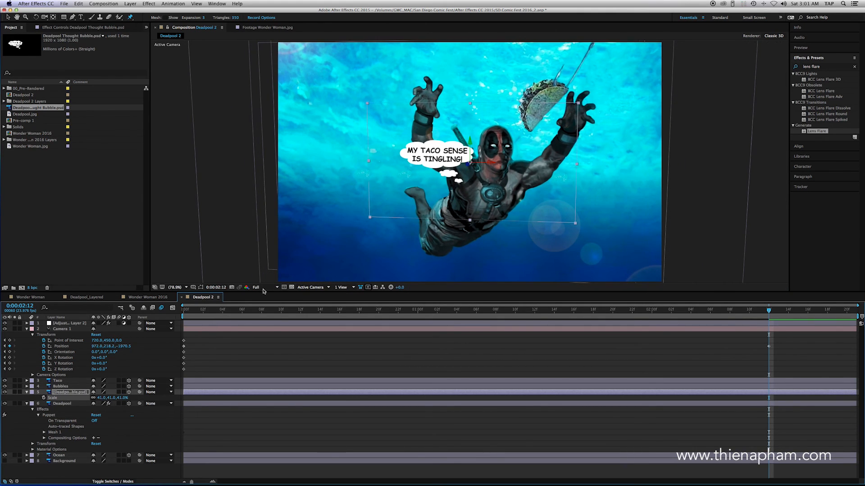
Step: Position the thought bubble just above Deadpool's head at 28% scale and preview the animation
key(v)
drag(433, 152, 475, 90)
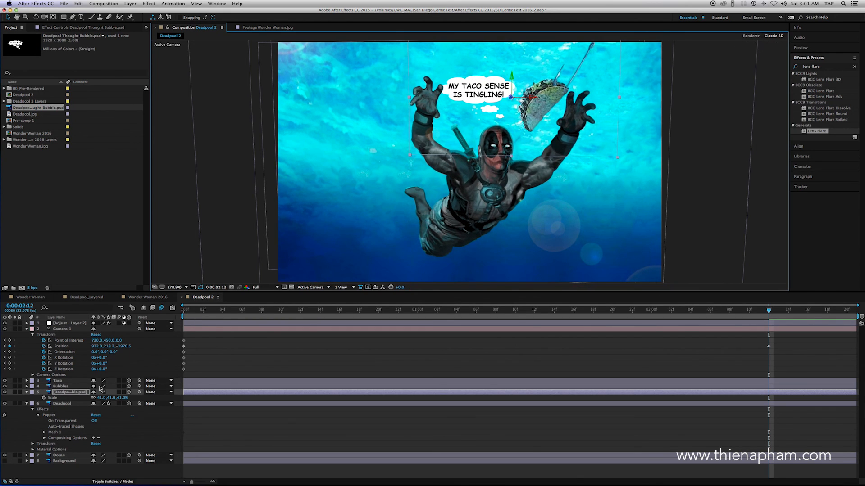
drag(120, 401, 103, 399)
mouse_move(482, 94)
mouse_down()
mouse_move(465, 95)
mouse_move(462, 104)
mouse_move(472, 106)
mouse_up()
key(space)
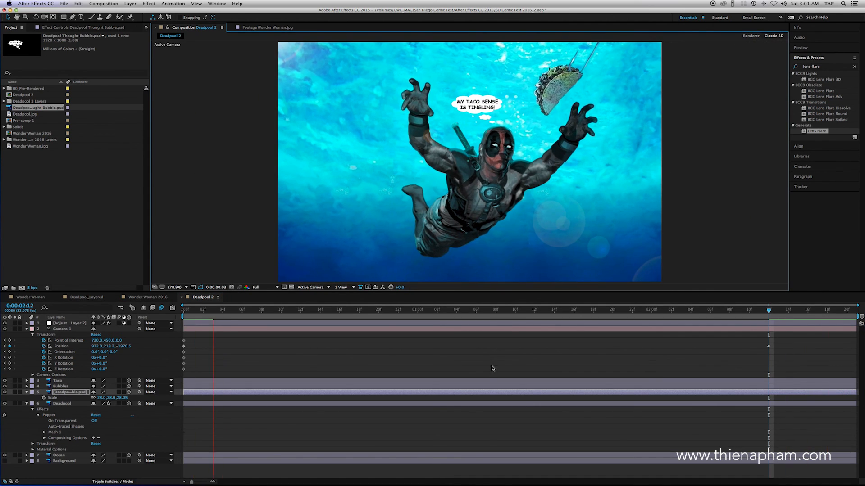